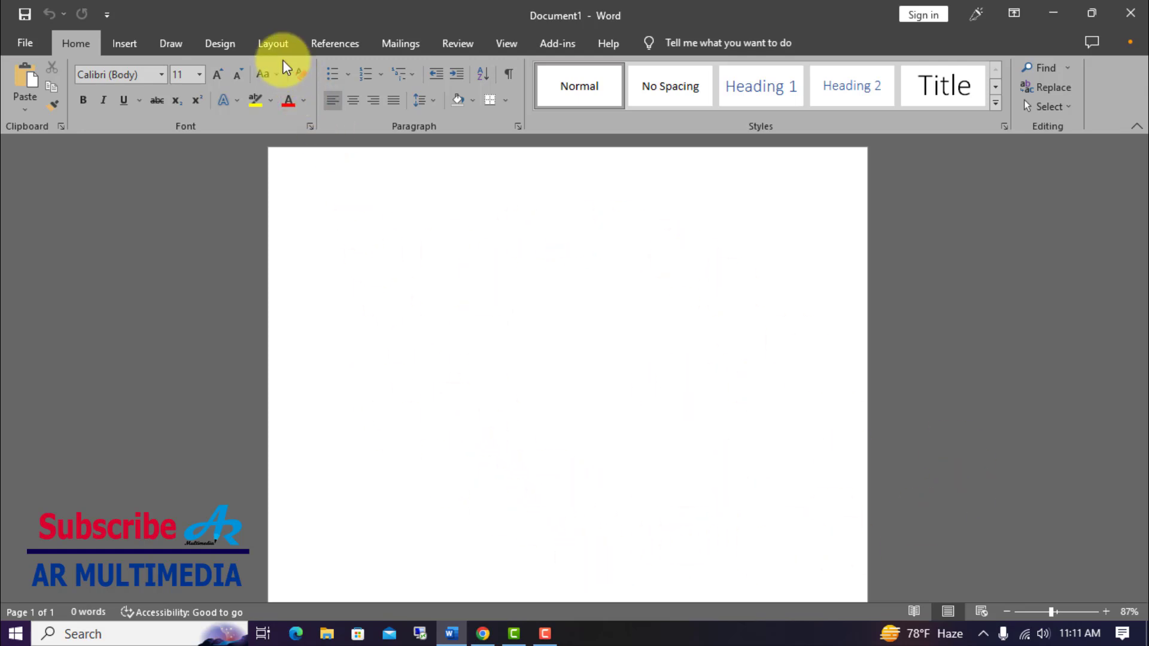
# Set the paper size to A4 in portrait orientation.
pyautogui.click(272, 45)
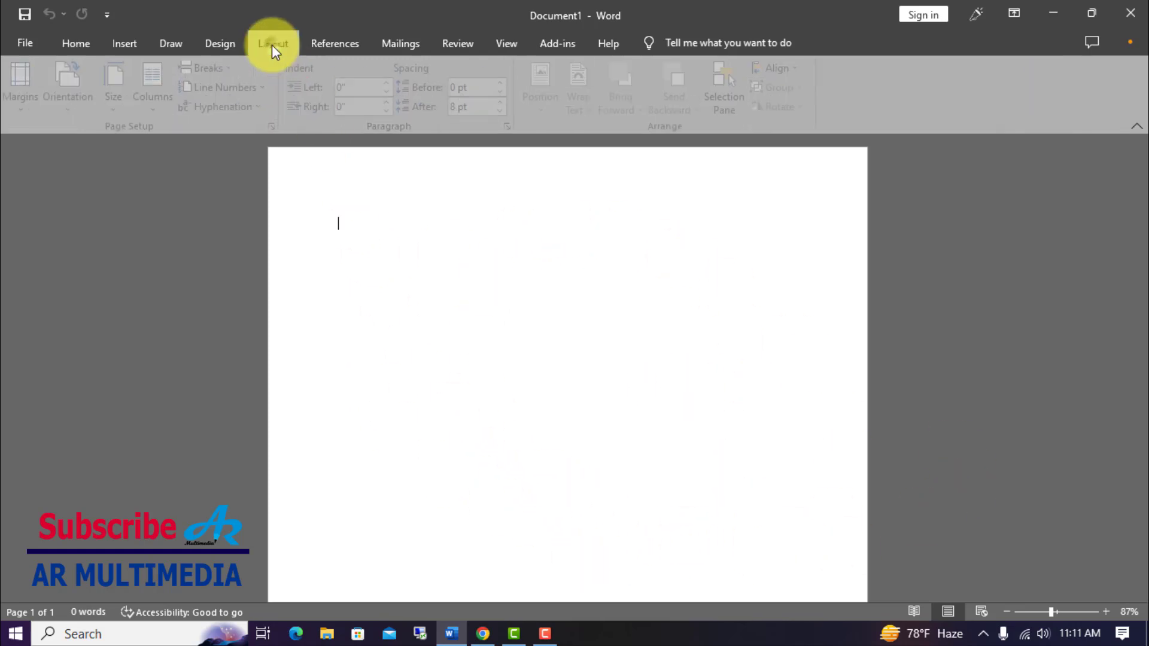
pyautogui.click(124, 108)
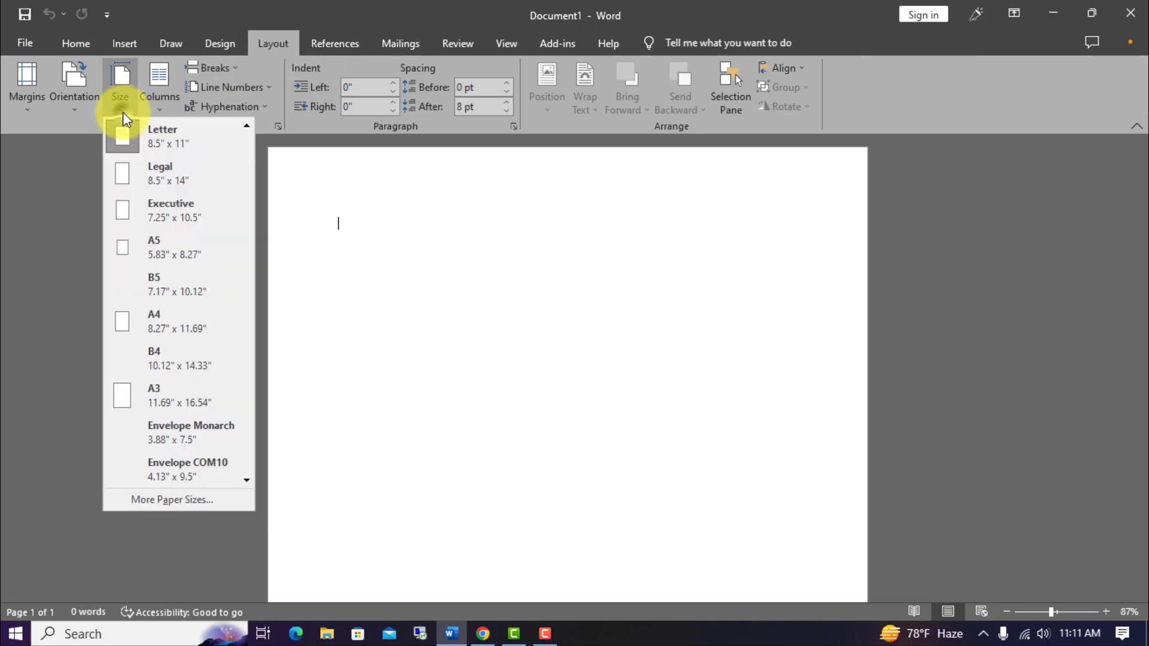
pyautogui.click(155, 319)
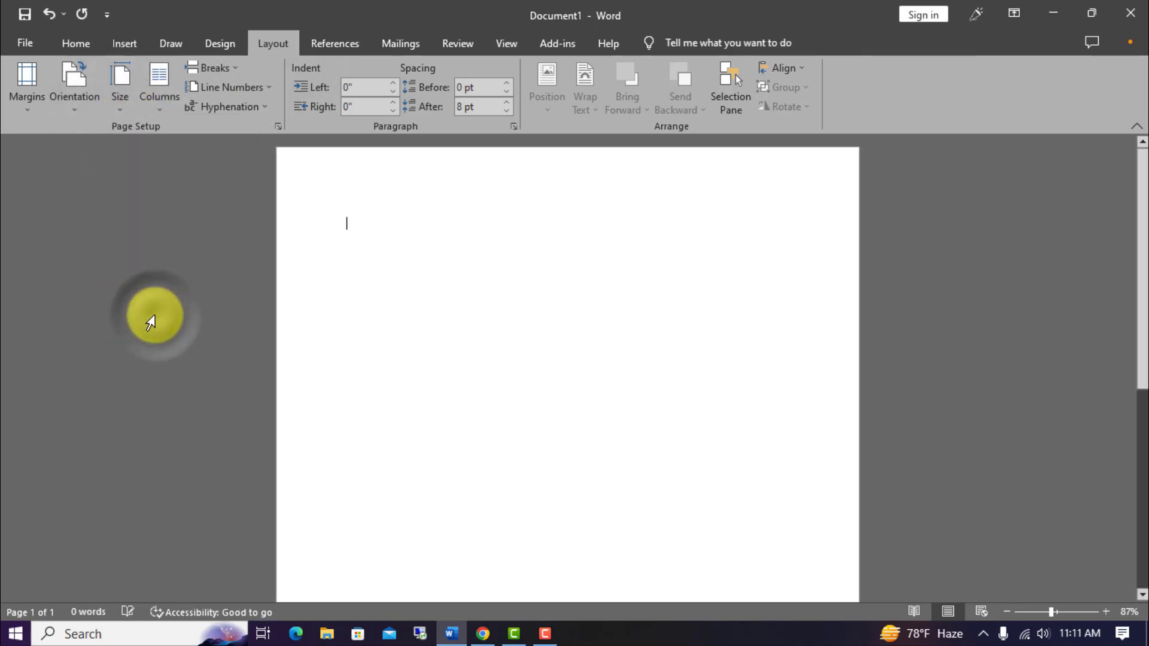
pyautogui.click(77, 105)
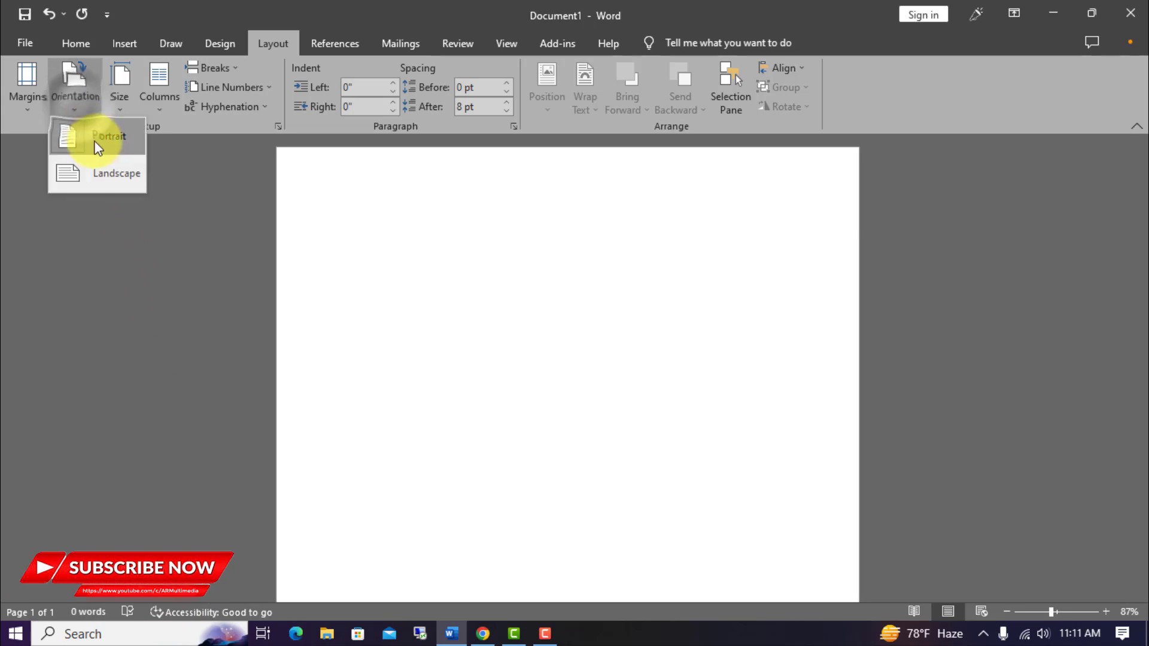
pyautogui.click(110, 141)
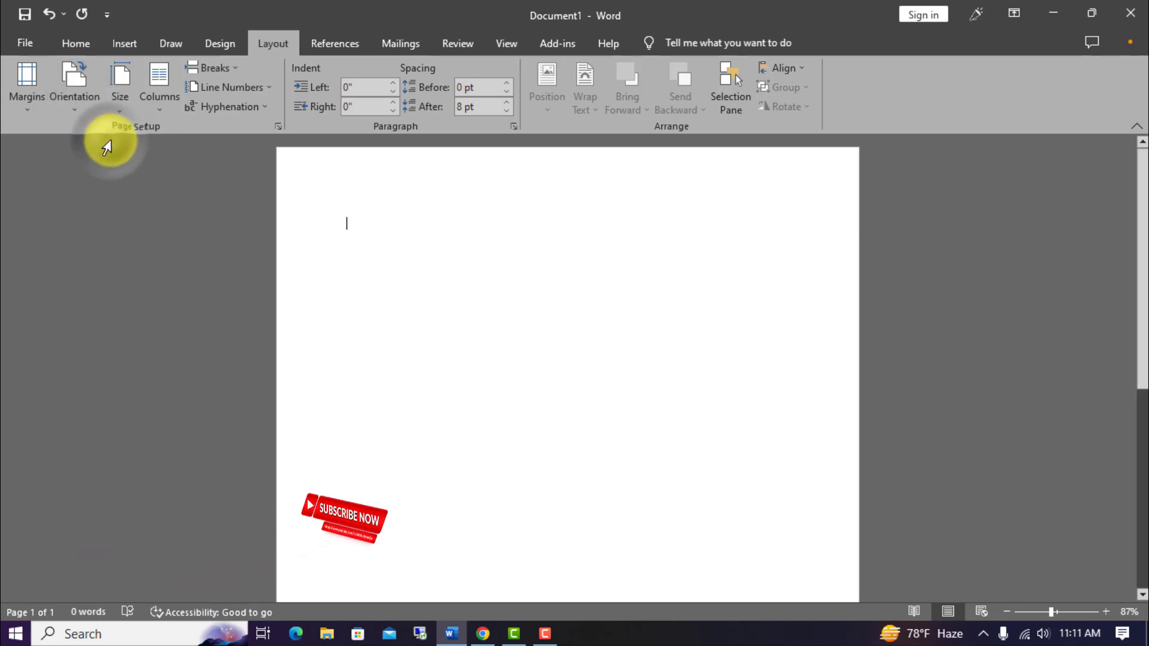
# Set a custom top margin of 1.8 inches, leaving the other margins at 1 inch.
pyautogui.click(27, 103)
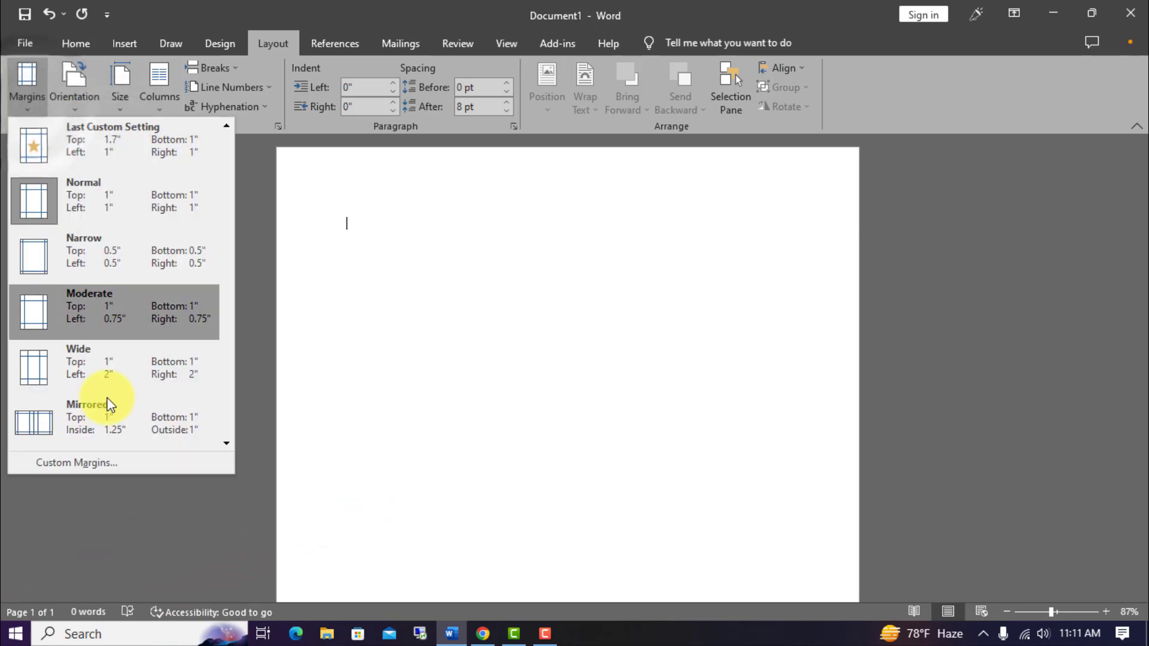
pyautogui.click(121, 462)
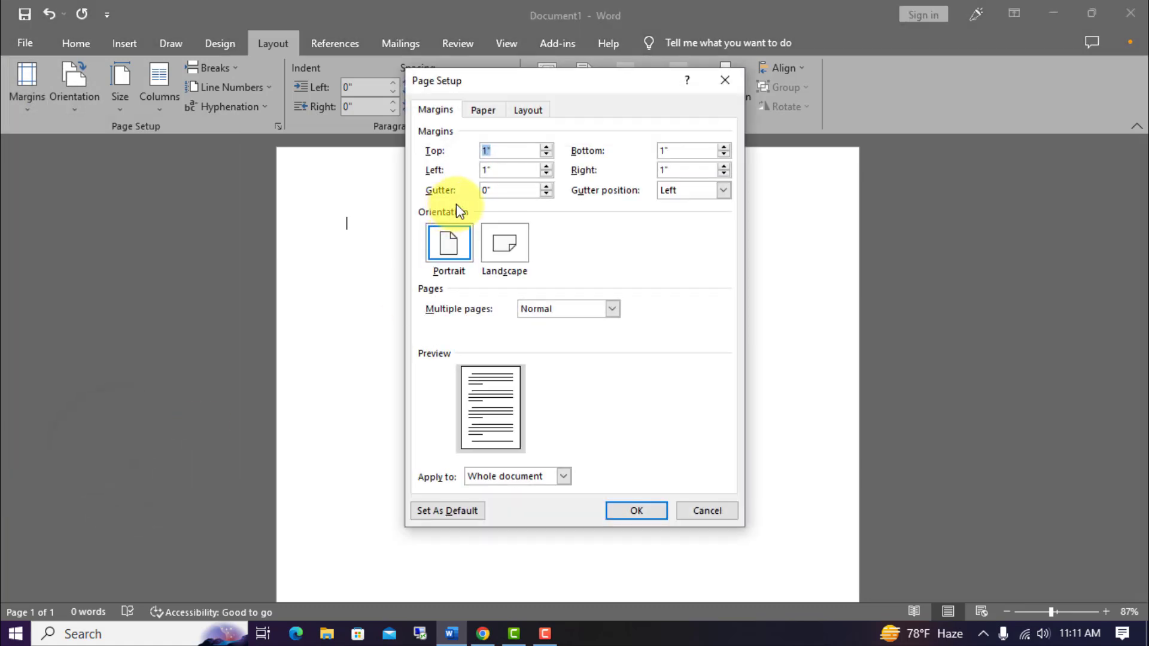
pyautogui.click(547, 147)
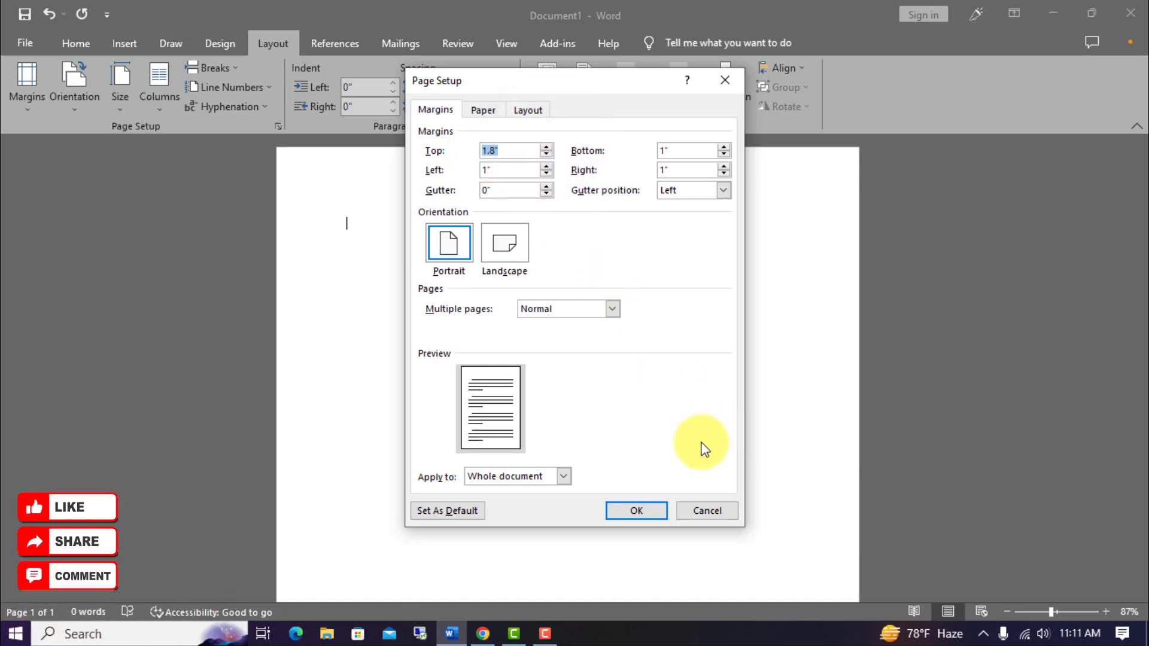
pyautogui.click(633, 508)
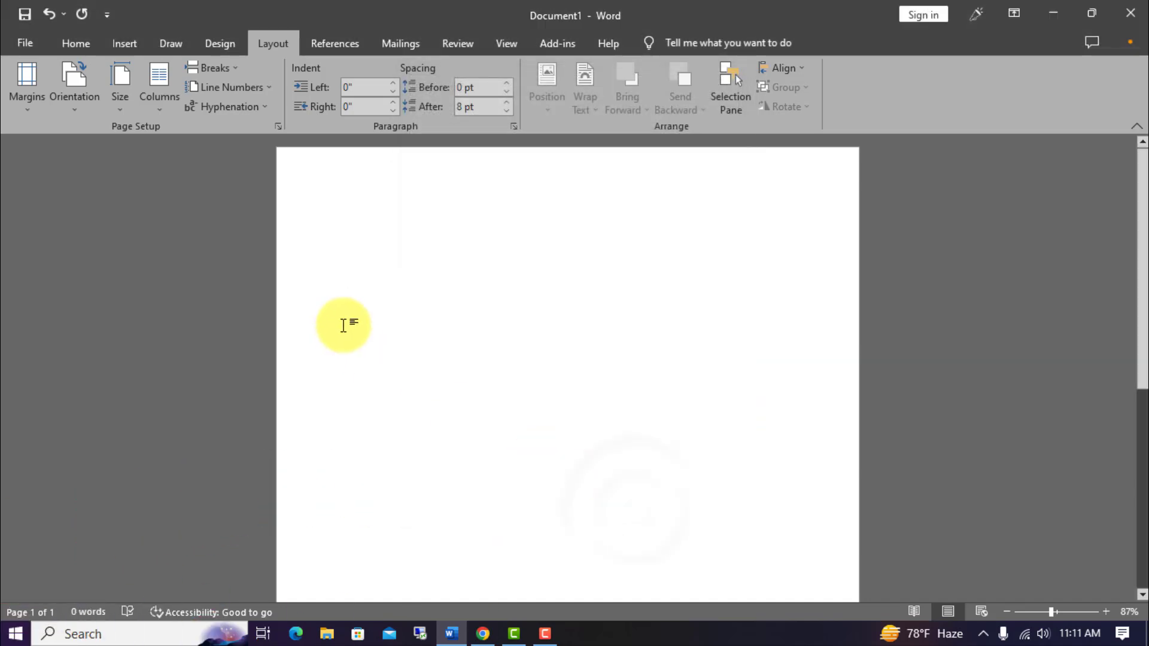
# Type the title 'EMPLOYMENT CERTIFICATE' centred at font size 15.
pyautogui.click(80, 44)
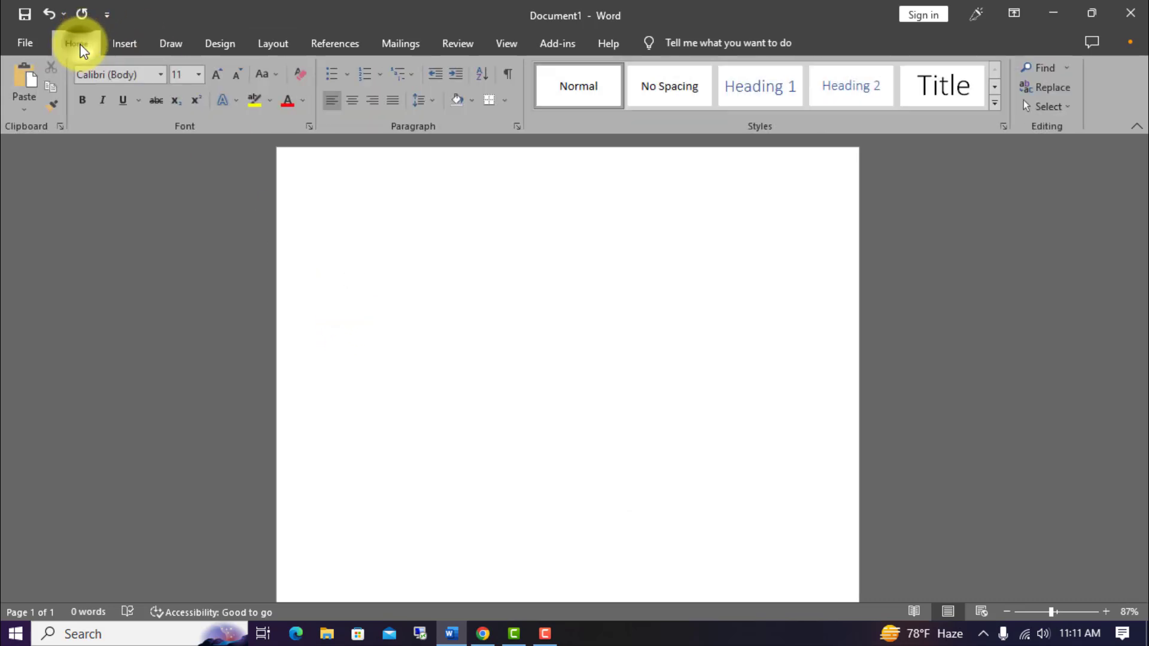
pyautogui.click(199, 74)
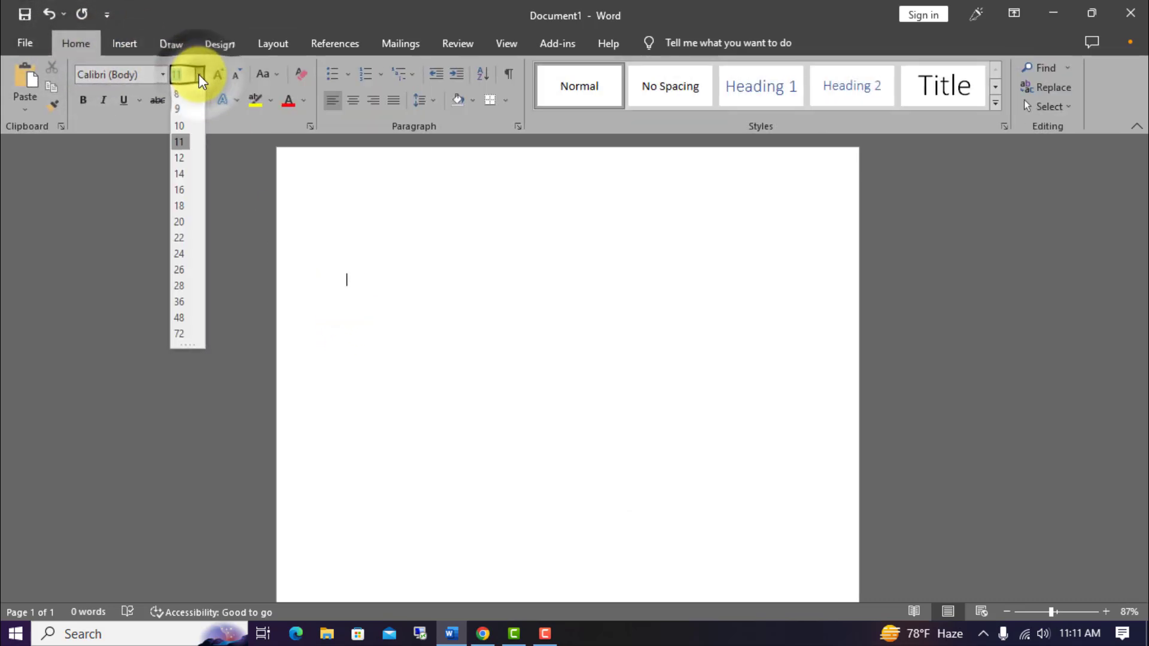
pyautogui.click(181, 174)
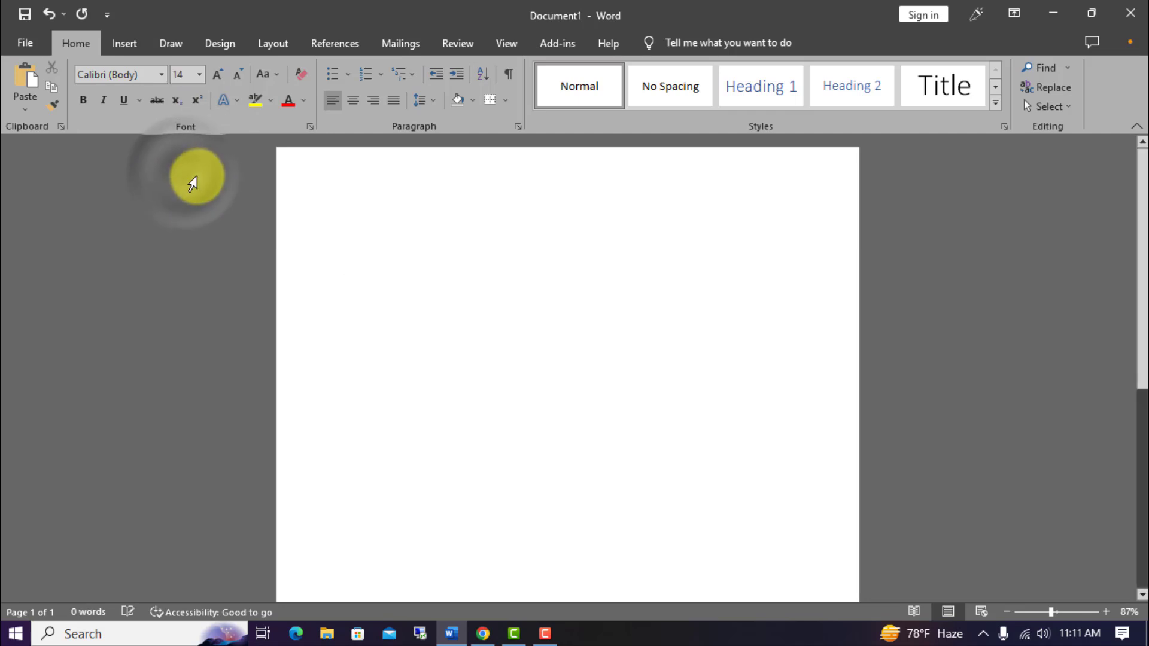
pyautogui.hotkey('ctrl', ']')
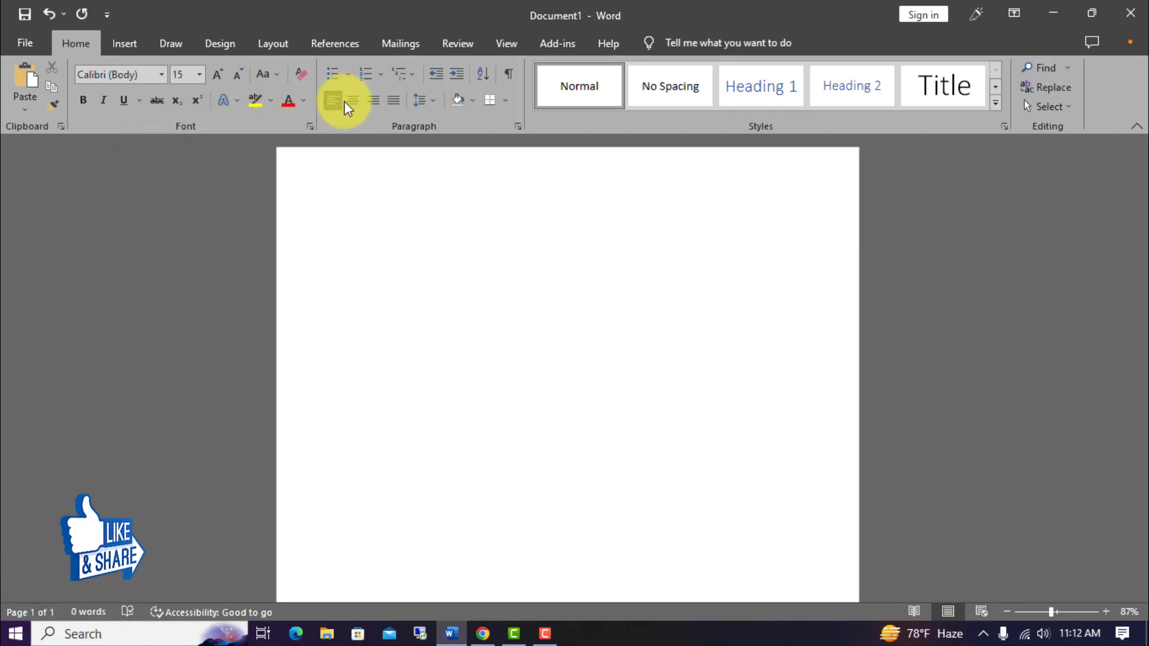
pyautogui.click(353, 100)
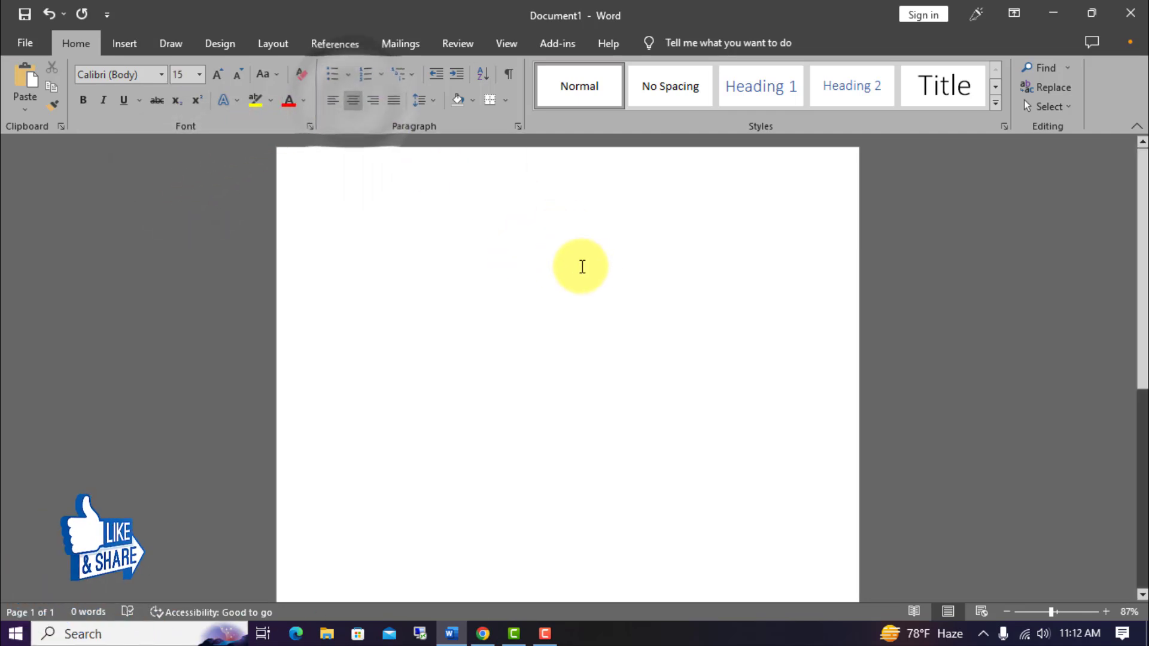
pyautogui.write('E')
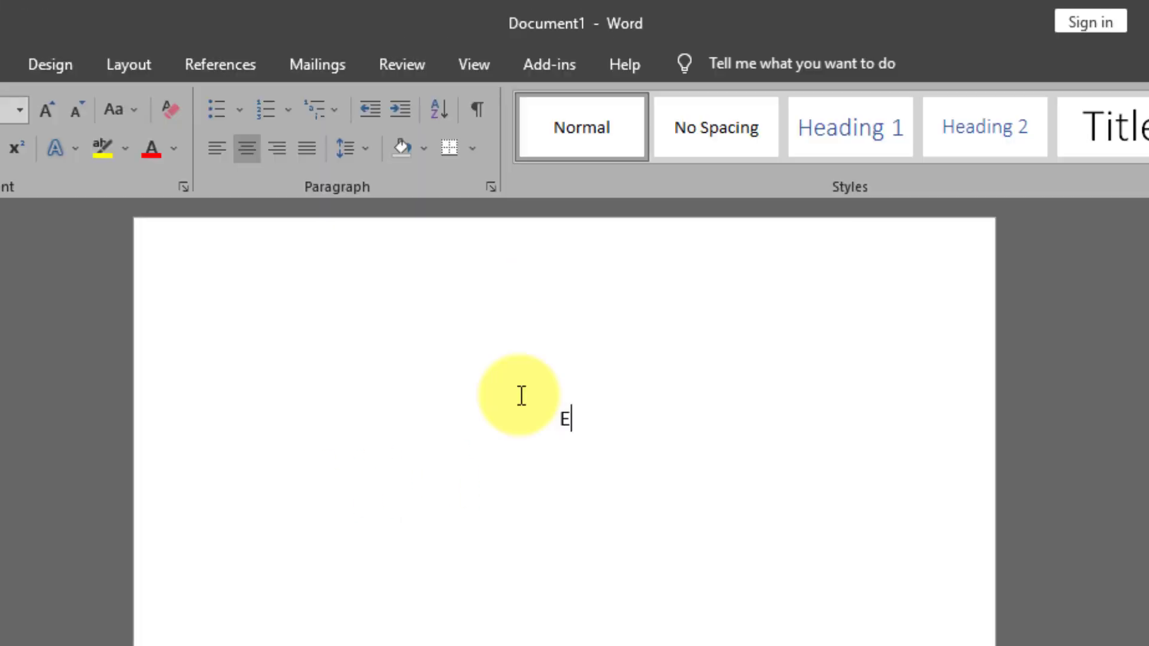
pyautogui.write('MPLOYMENT CERTIFICA')
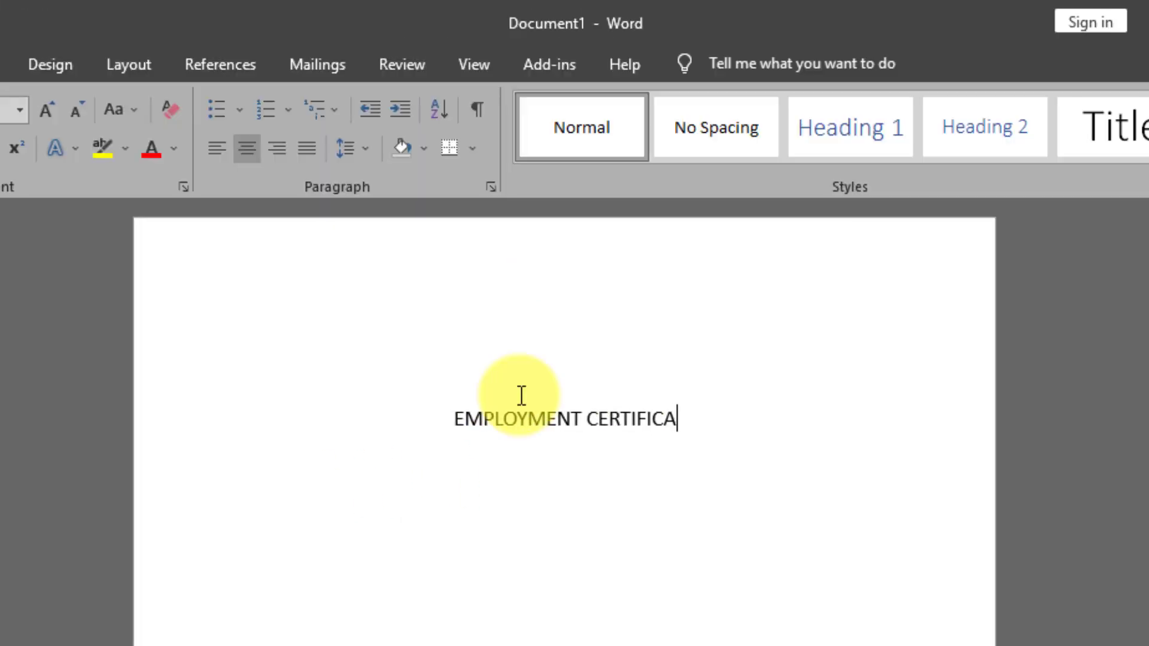
pyautogui.write('TE')
# On a new left-aligned line, type the paragraph certifying the employee's name, parents and address.
pyautogui.press('Return')
pyautogui.hotkey('ctrl', 'l')
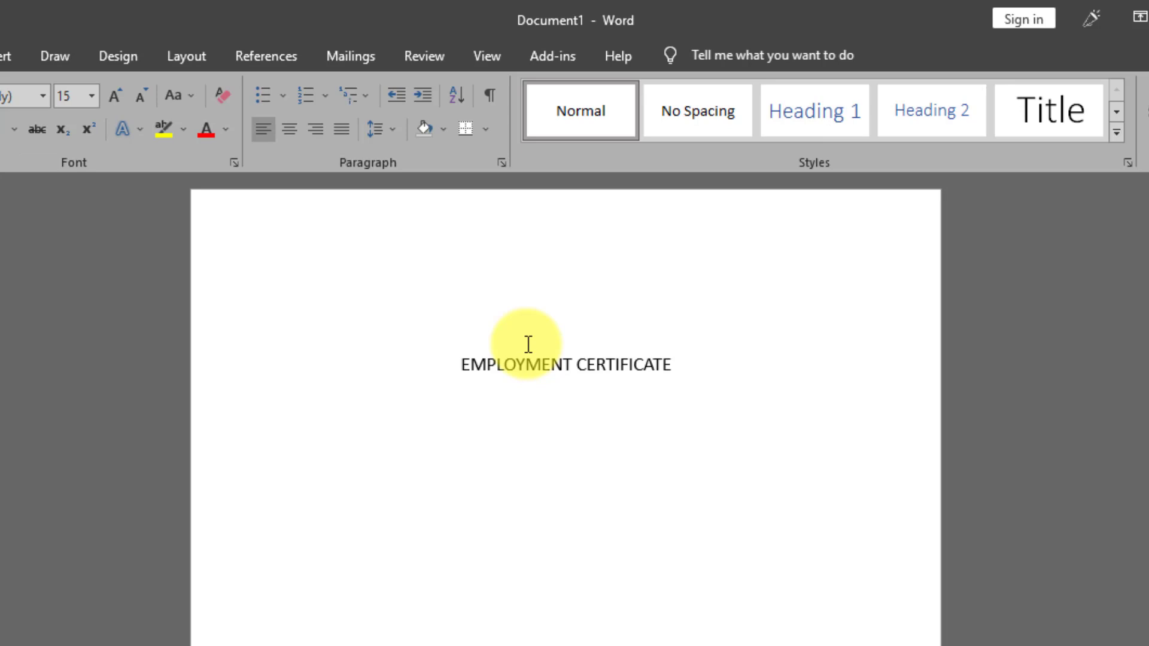
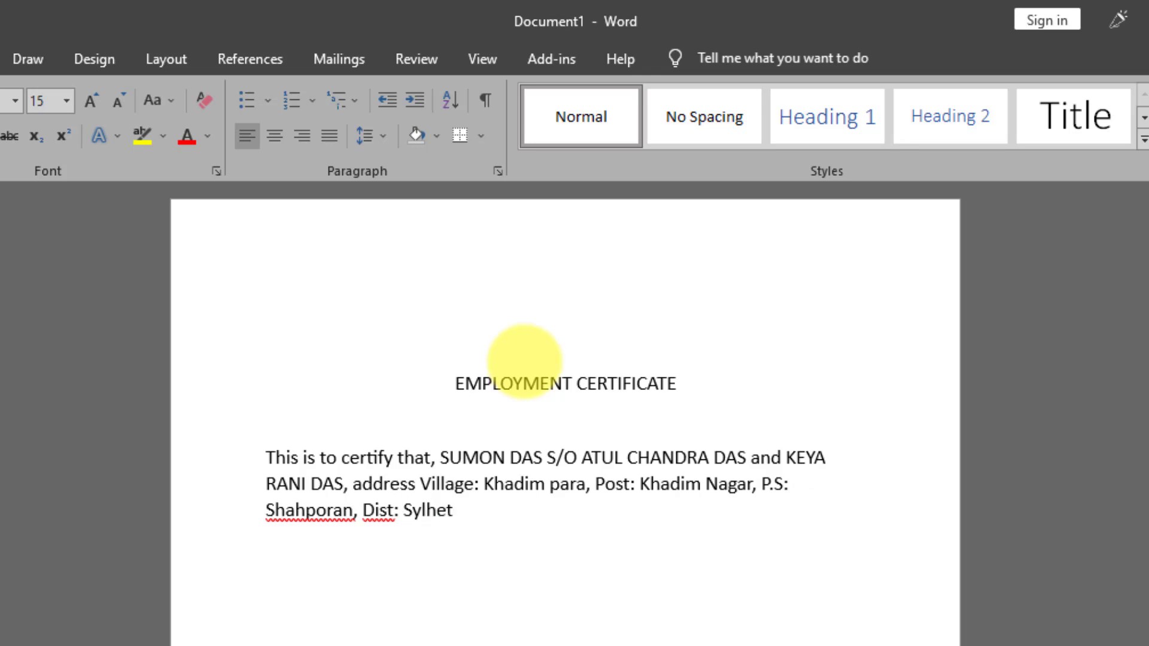
pyautogui.write(' has been associated with AR')
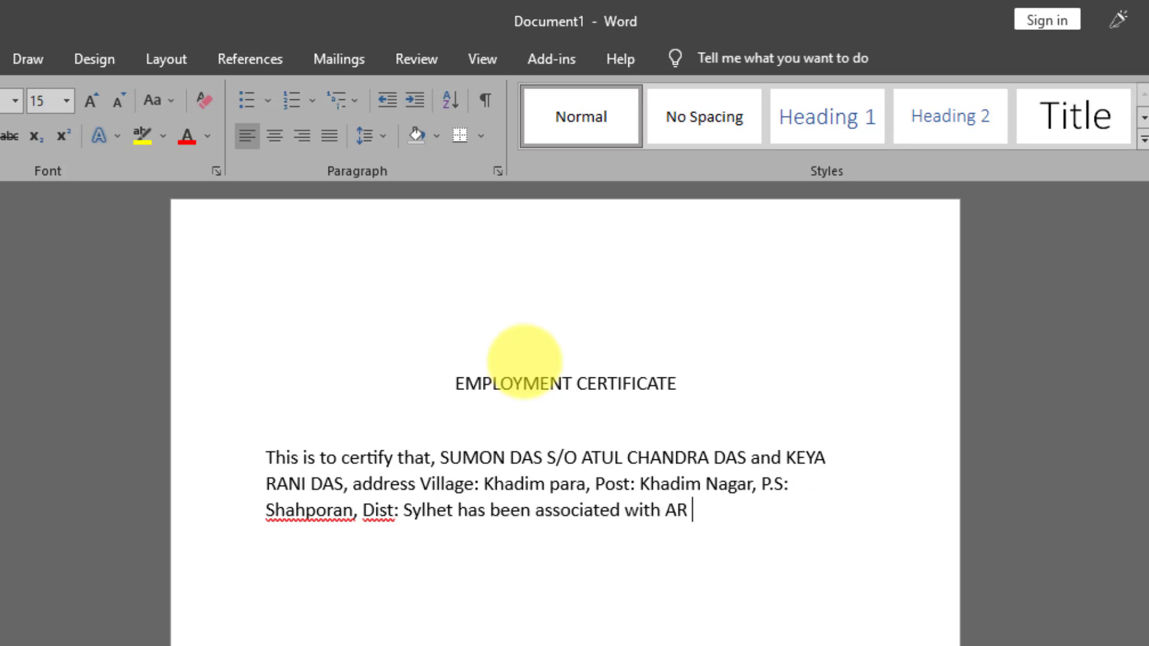
pyautogui.write(' Multimedia Computer as a Statisti')
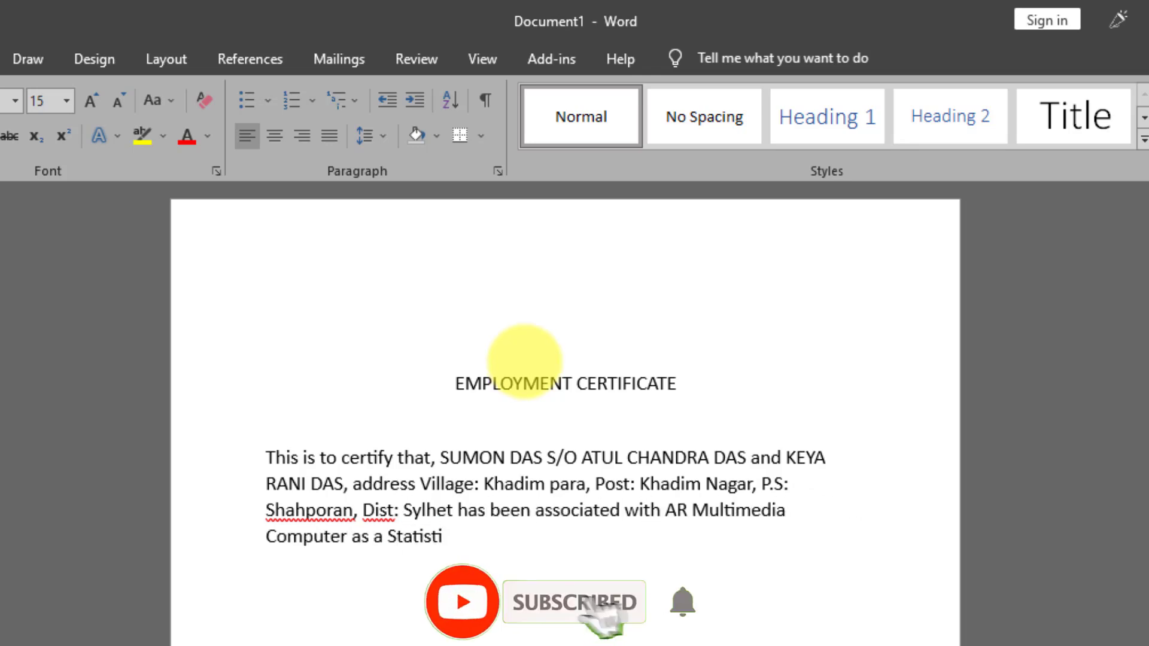
pyautogui.write('cian/MIS/IT Person in IT dep')
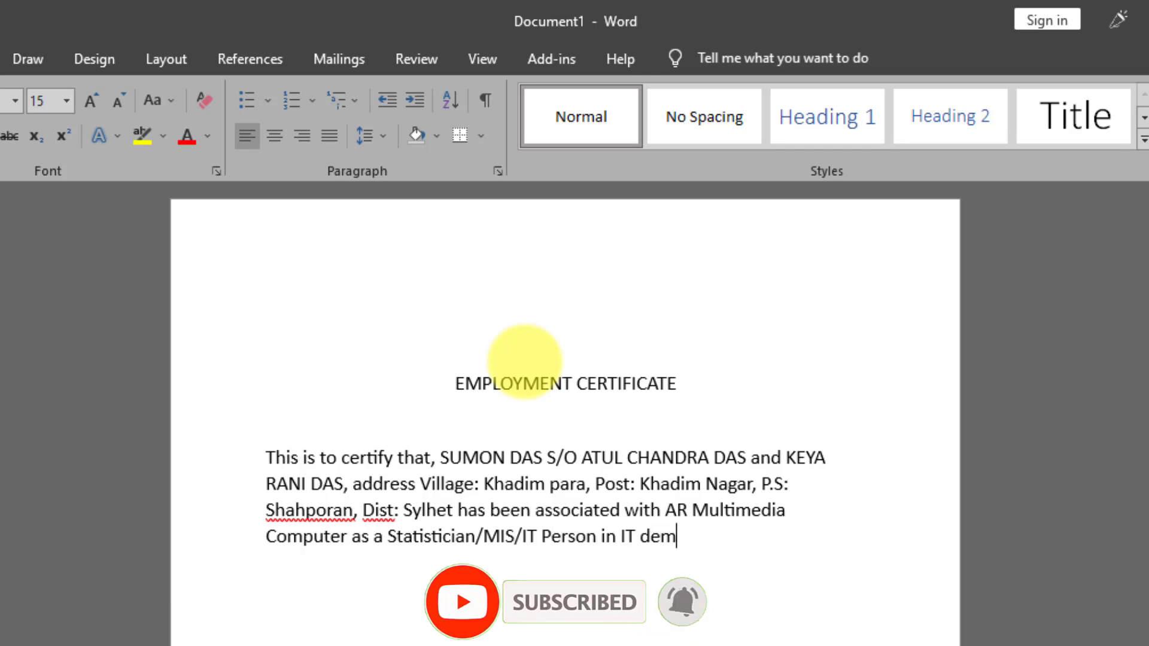
pyautogui.write('a')
pyautogui.write('rtment from')
pyautogui.write(' 2nd April')
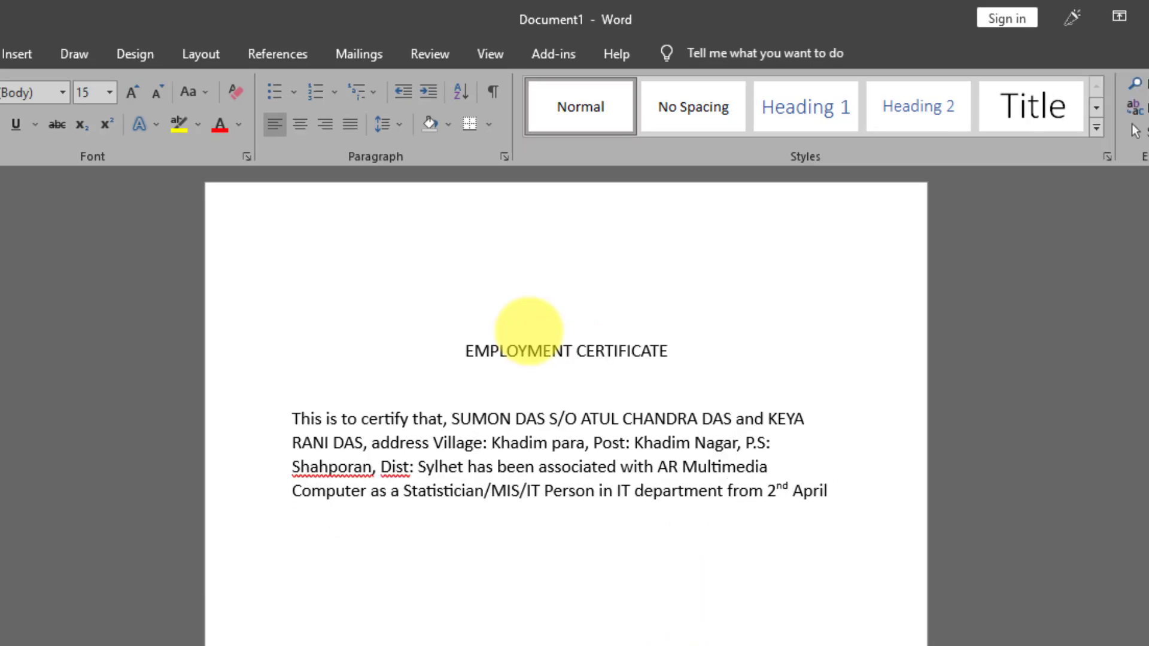
pyautogui.write(' 2010 to till now.')
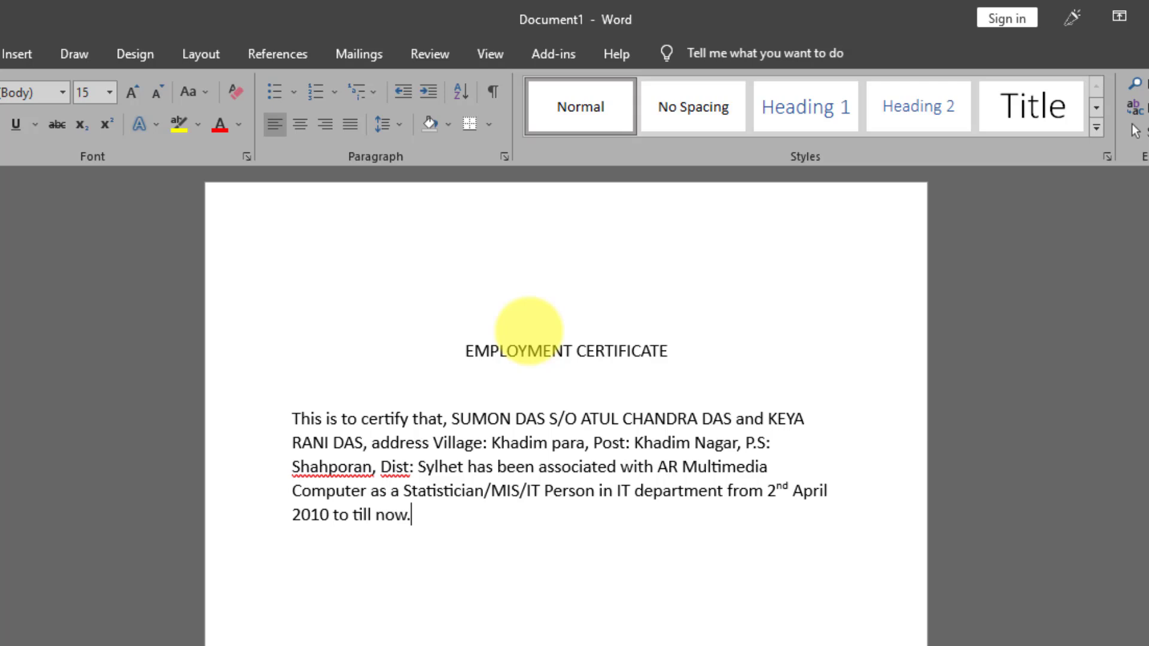
# Make the EMPLOYMENT CERTIFICATE heading 20 pt, bold and underlined.
pyautogui.moveTo(463, 352); pyautogui.dragTo(680, 352)
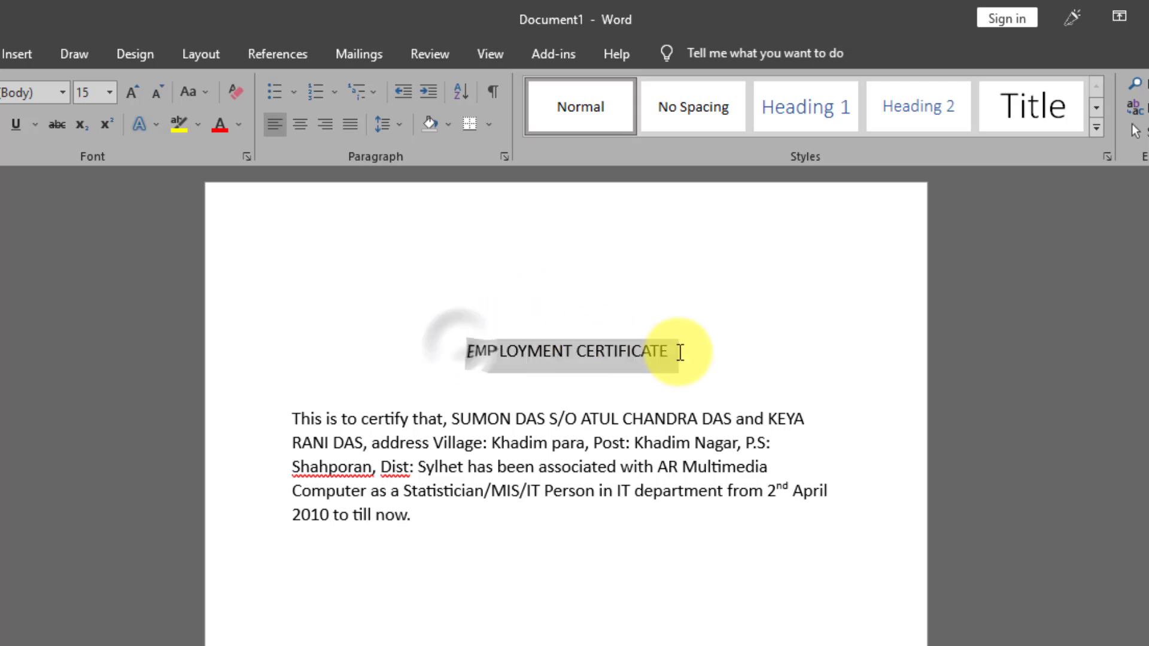
pyautogui.click(199, 74)
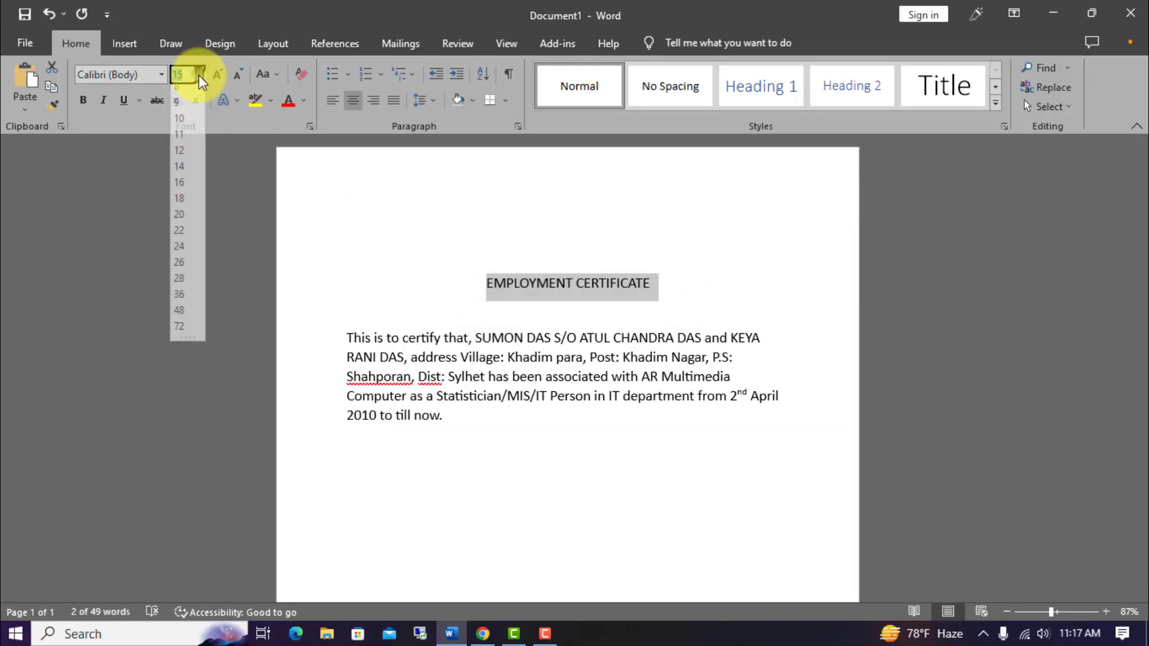
pyautogui.click(180, 220)
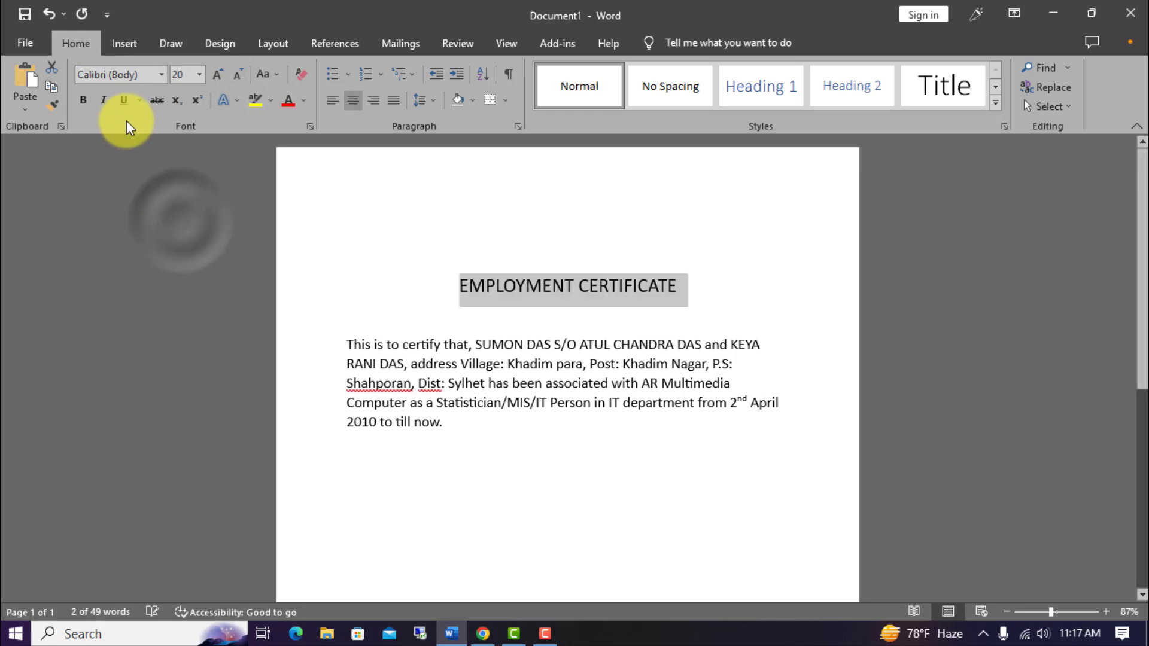
pyautogui.click(83, 98)
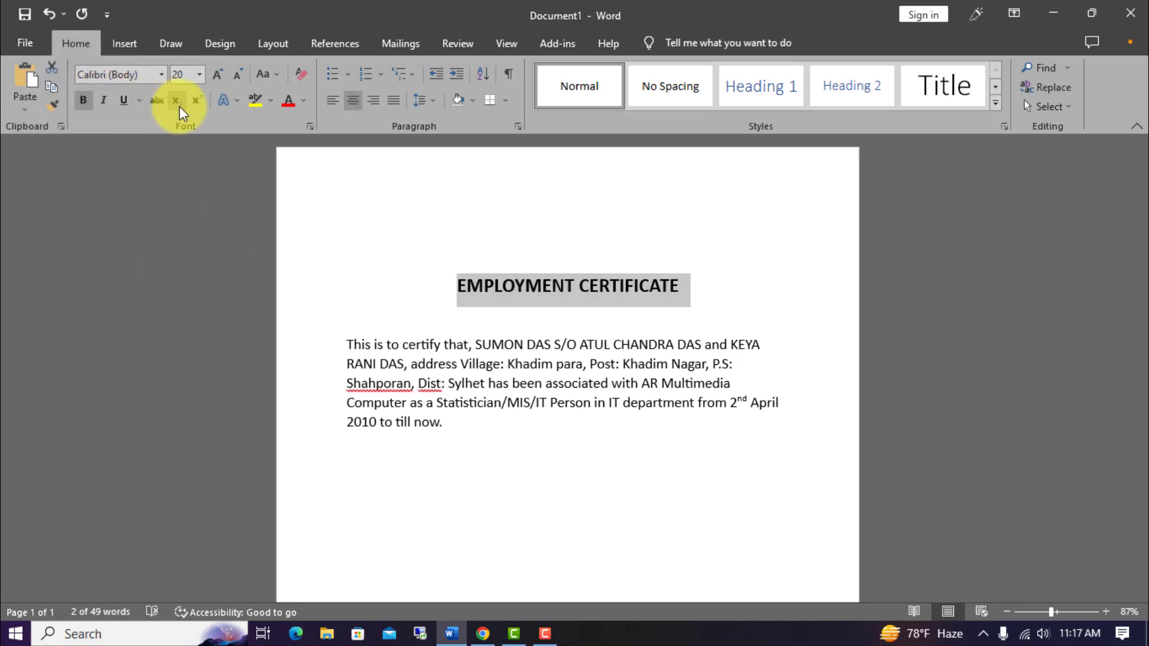
pyautogui.click(124, 101)
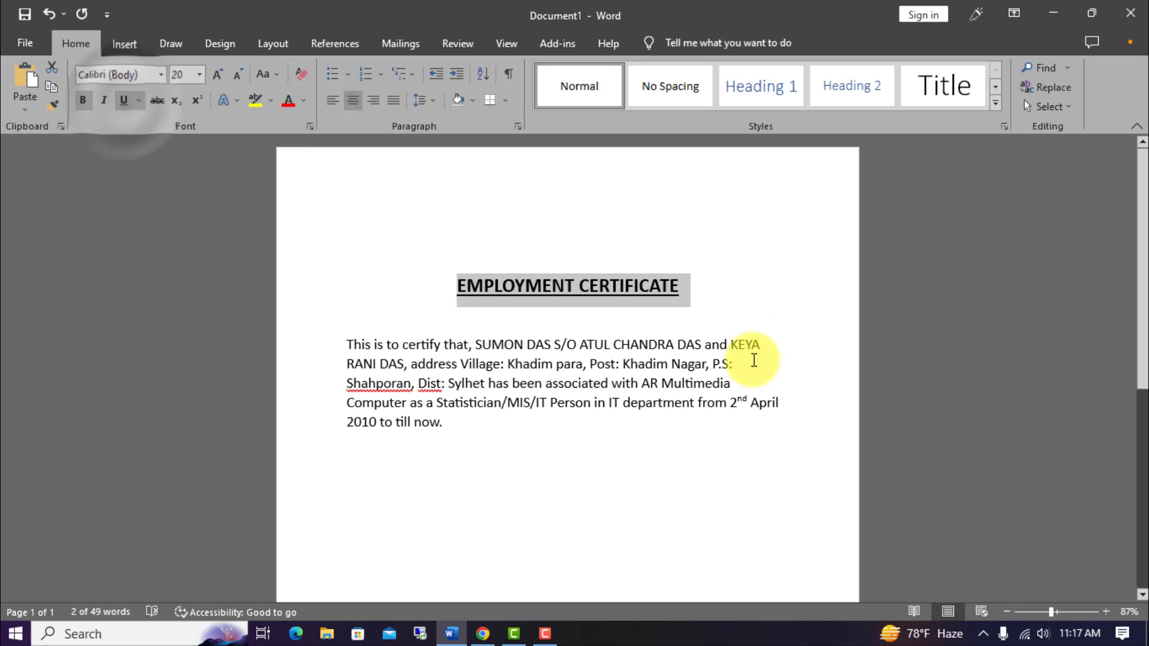
pyautogui.click(692, 435)
# Justify the body paragraph.
pyautogui.moveTo(345, 347); pyautogui.dragTo(816, 544)
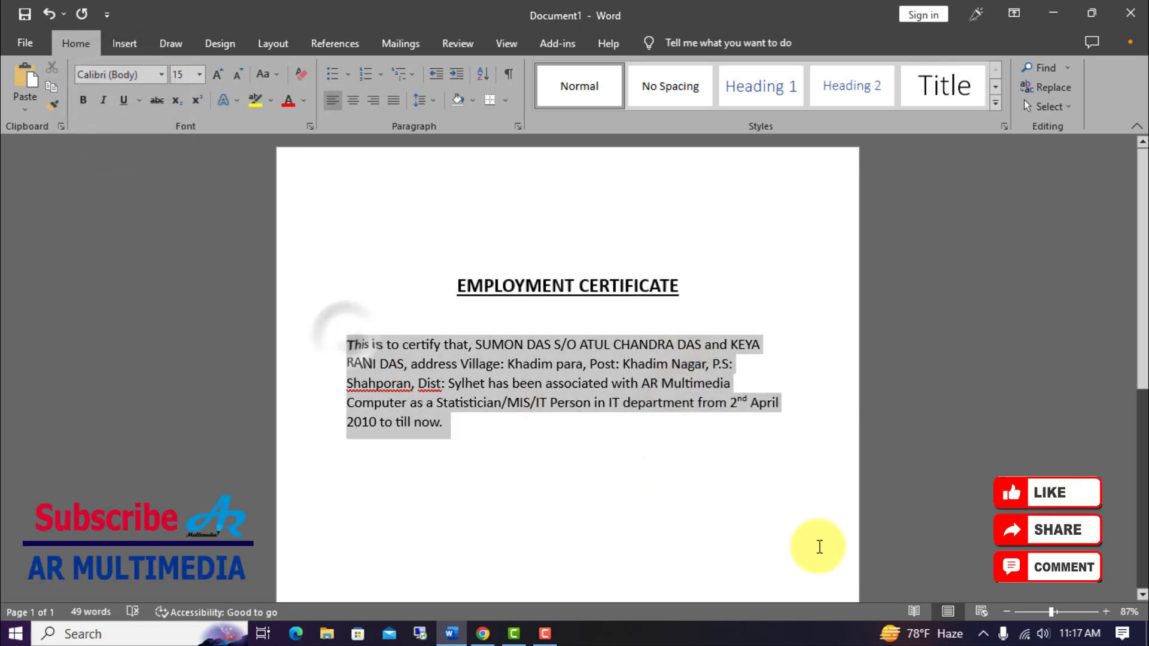
pyautogui.click(393, 100)
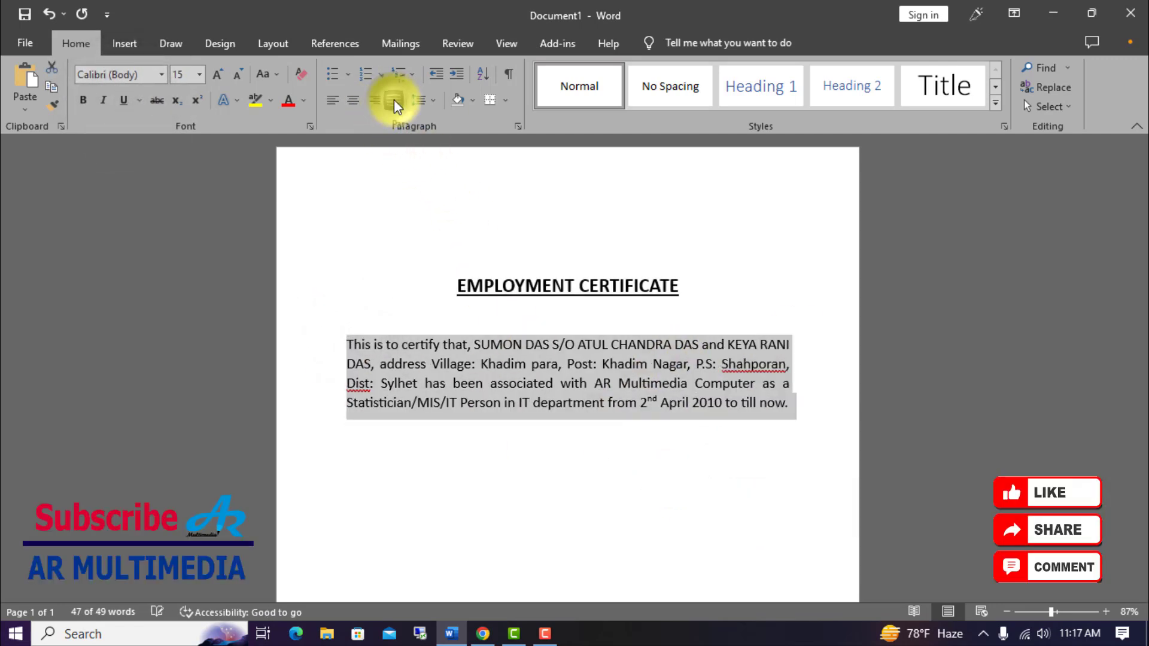
pyautogui.click(577, 461)
# Bold the employee's name in the first sentence, then place the cursor after 'till now.'.
pyautogui.moveTo(476, 343); pyautogui.dragTo(551, 345)
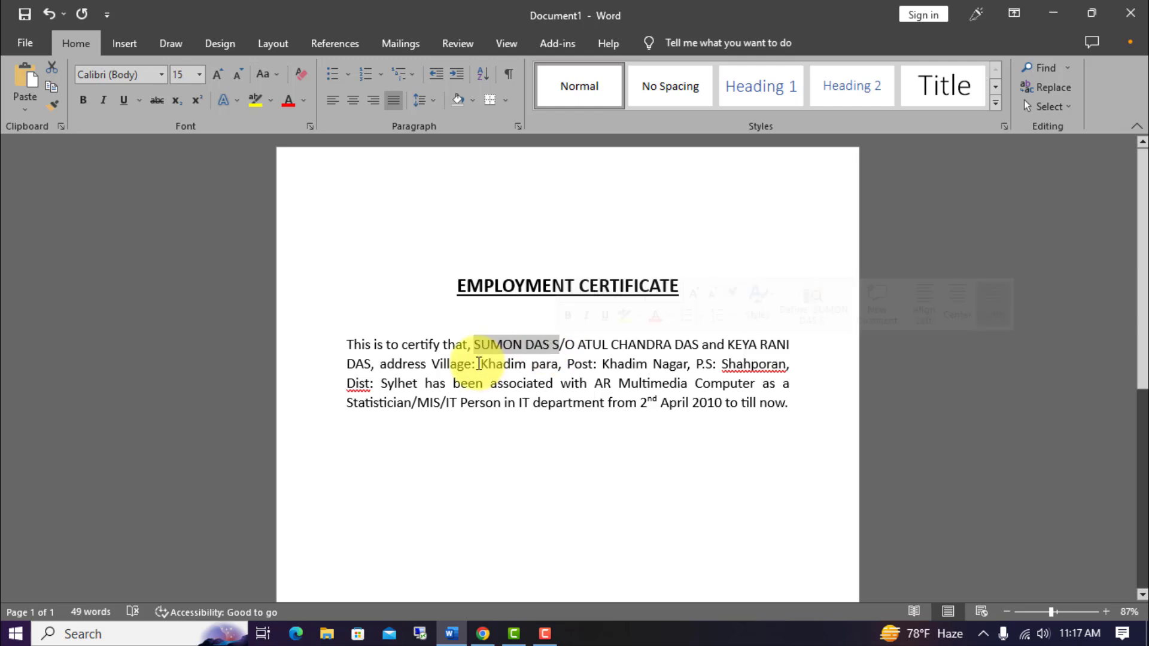
pyautogui.click(80, 99)
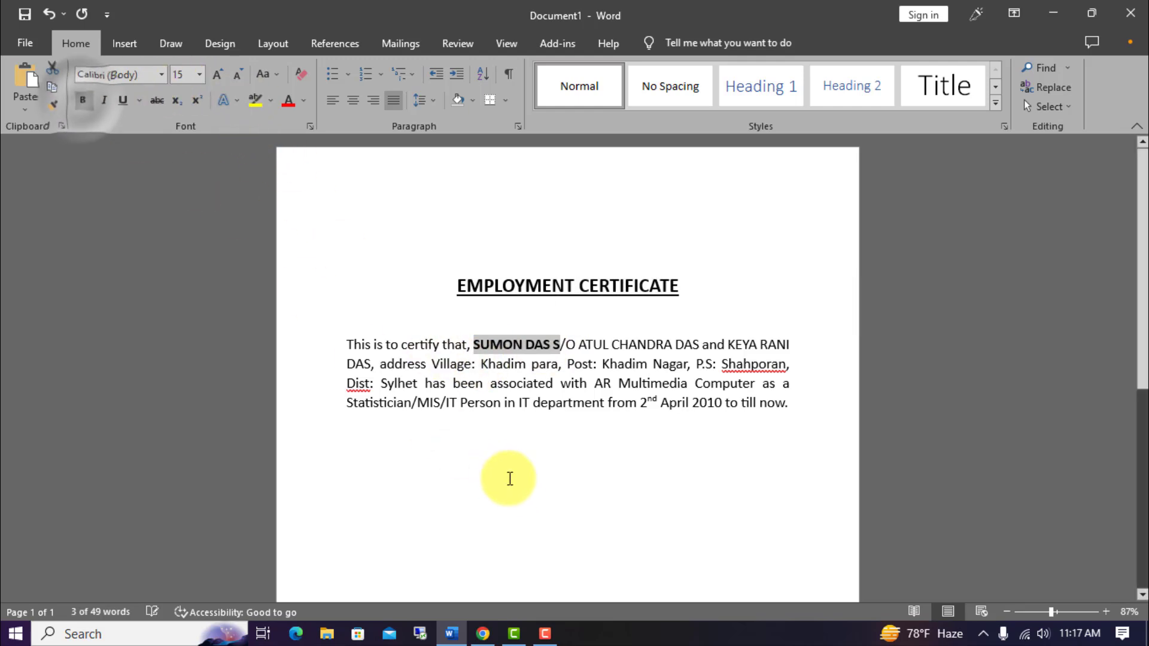
pyautogui.click(559, 474)
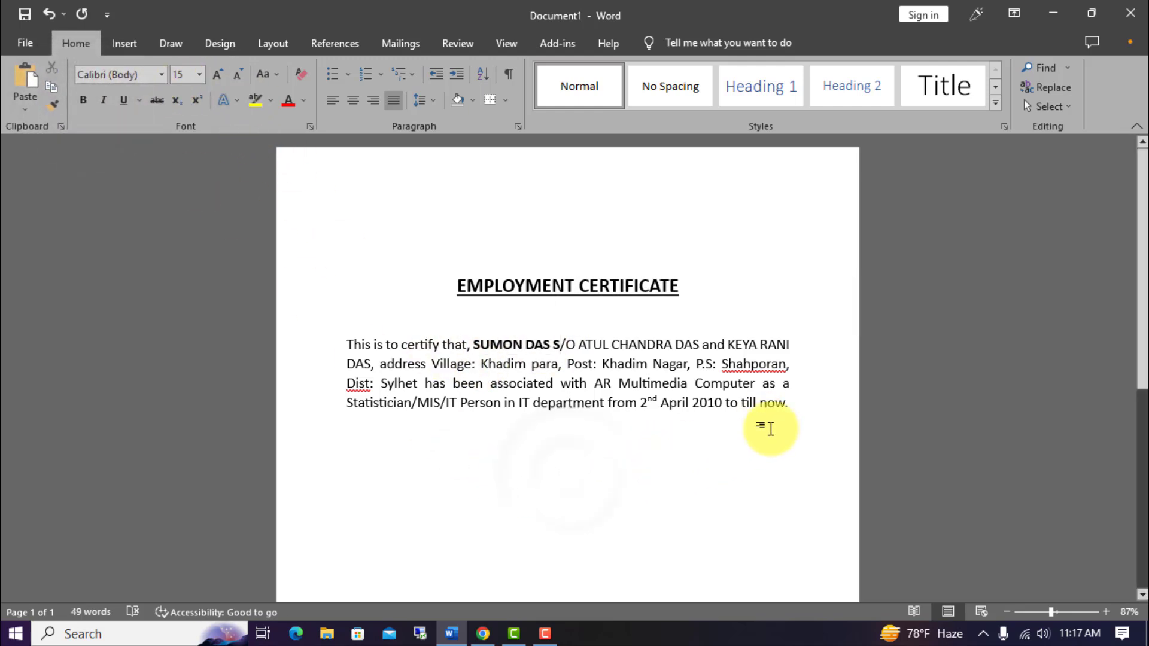
pyautogui.click(785, 406)
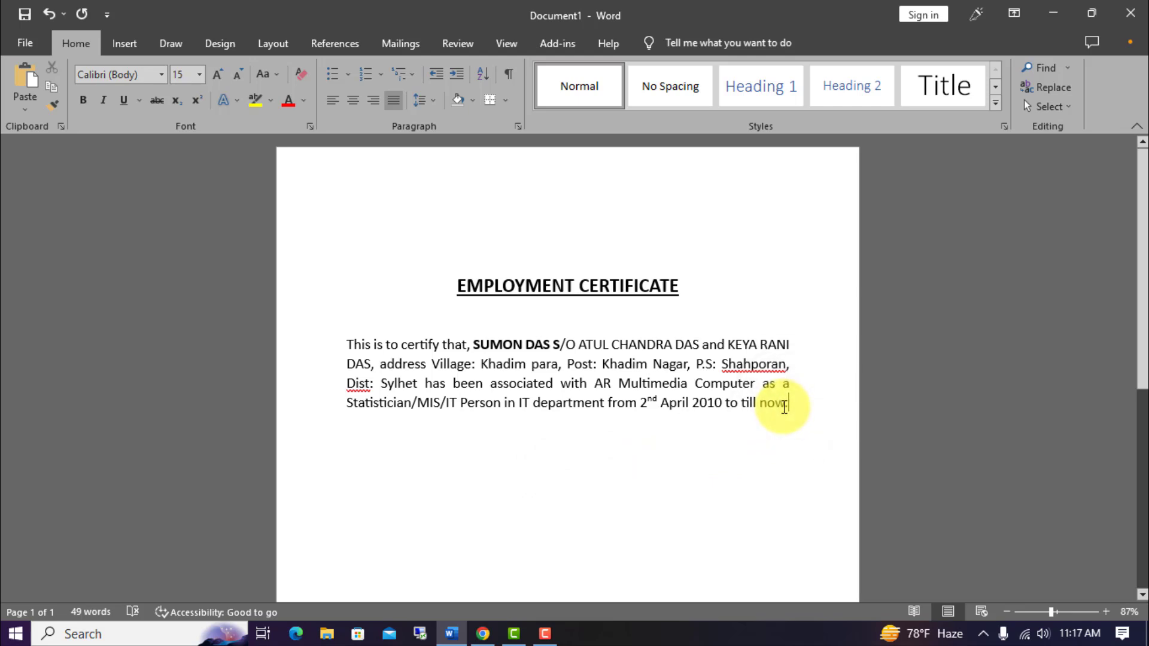
# Type a second paragraph on the employee's hard work and accounting skills, ending 'He is well behaved & soft -spoken person.'.
pyautogui.press('Return')
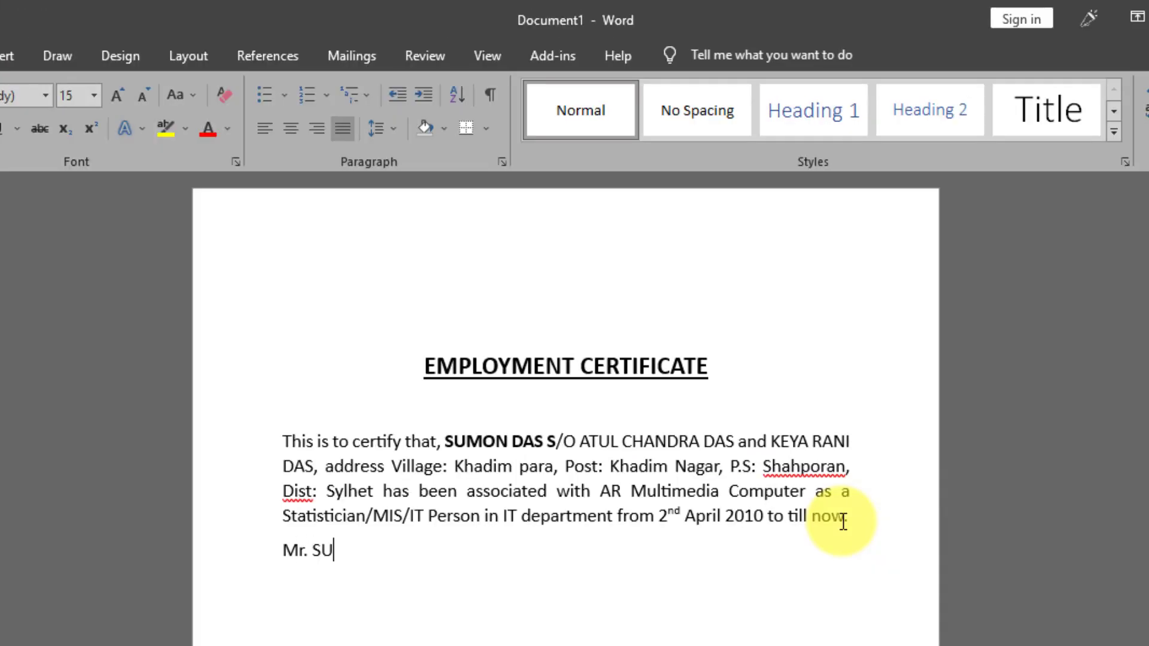
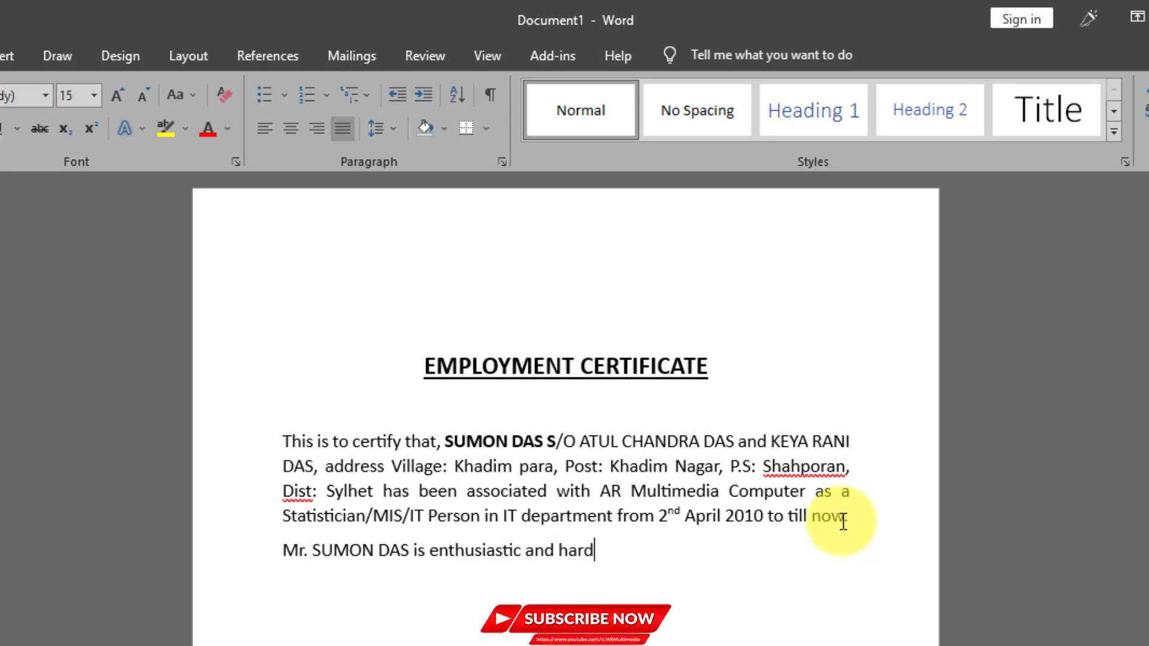
pyautogui.press('BackSpace')
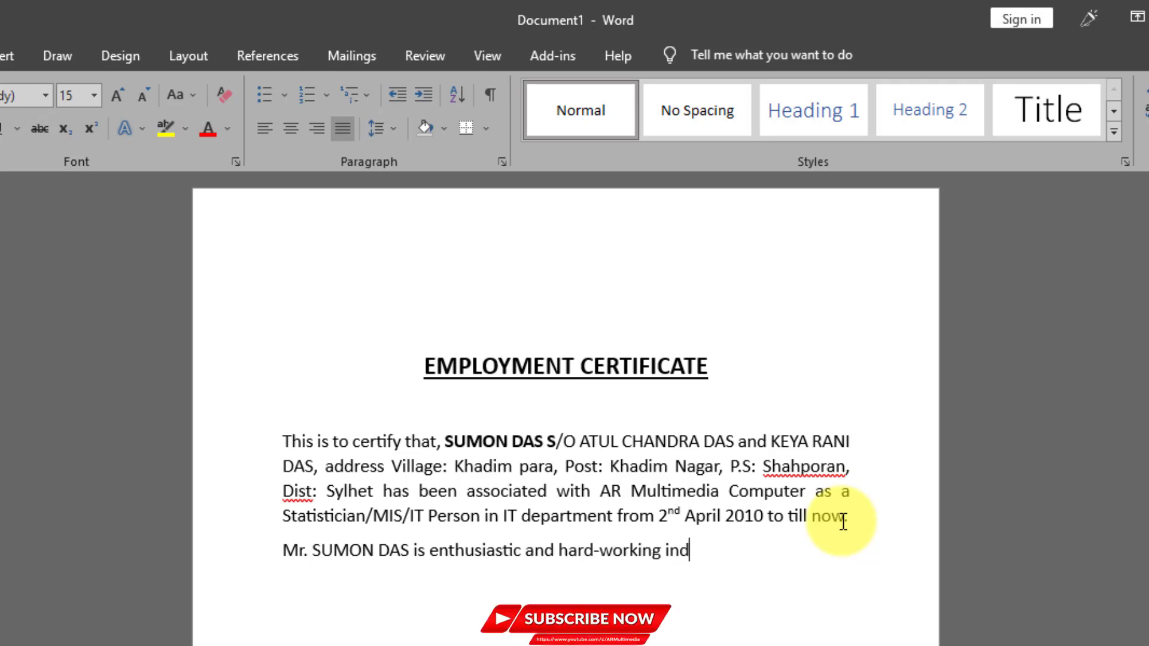
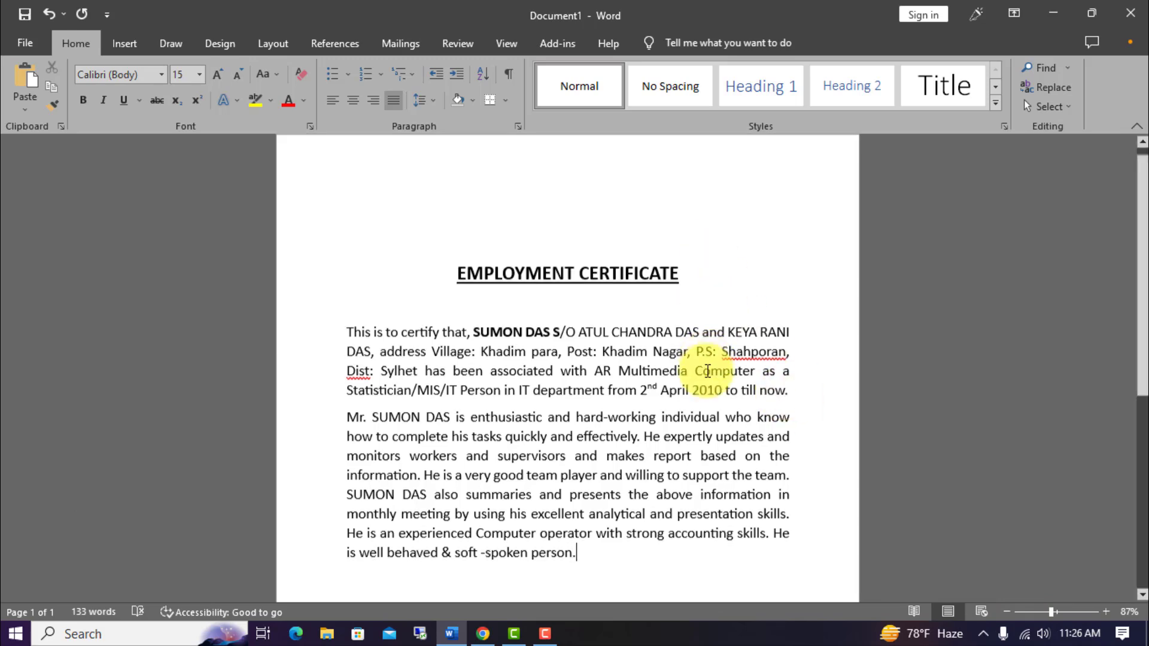
pyautogui.scroll(-3, 697, 366)
# Add the closing line 'I wish him all success in life' with the signer's name and Chief Executive Officer title.
pyautogui.press('Return')
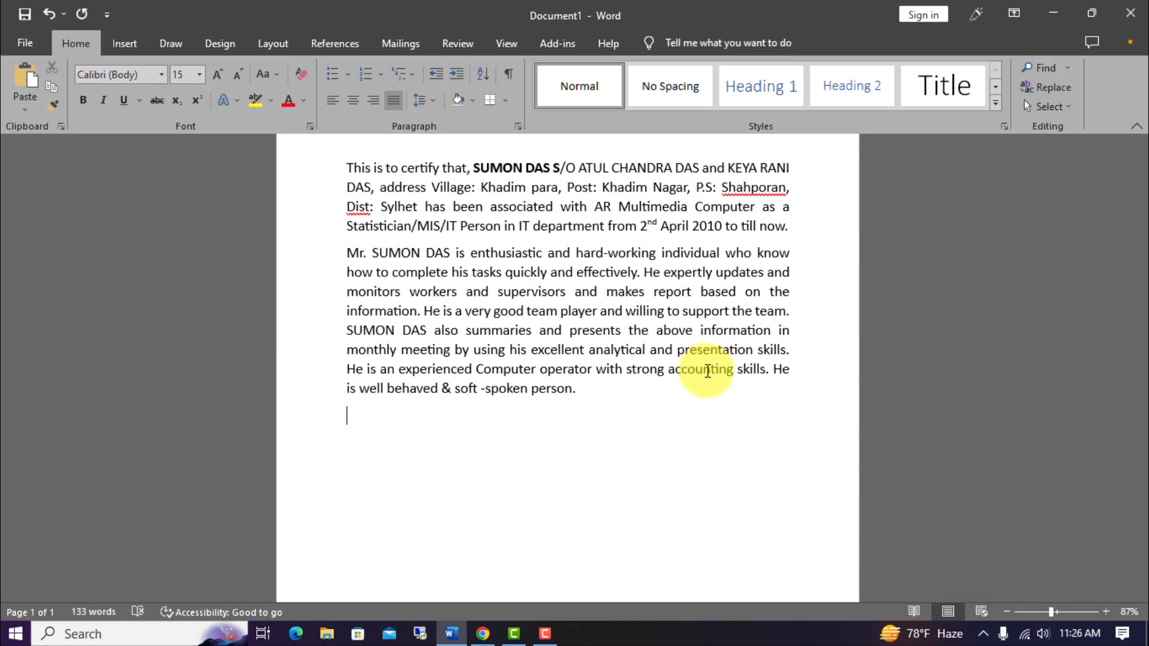
pyautogui.press('Return')
pyautogui.write('I wish him all success in life')
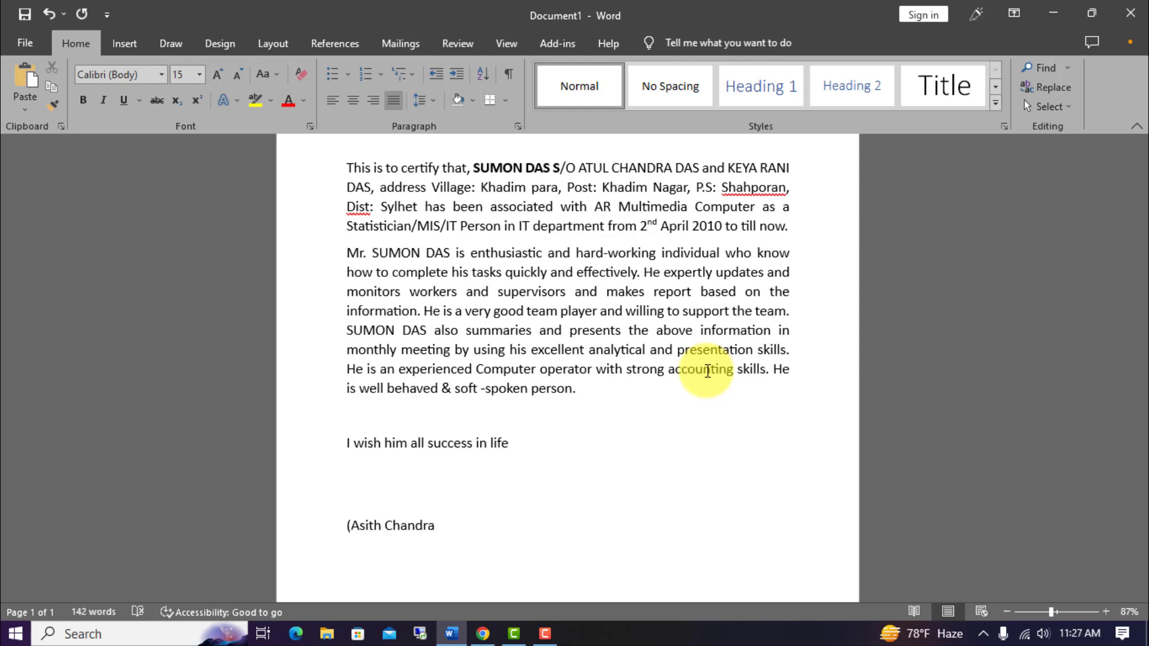
pyautogui.write(' Executive Officer')
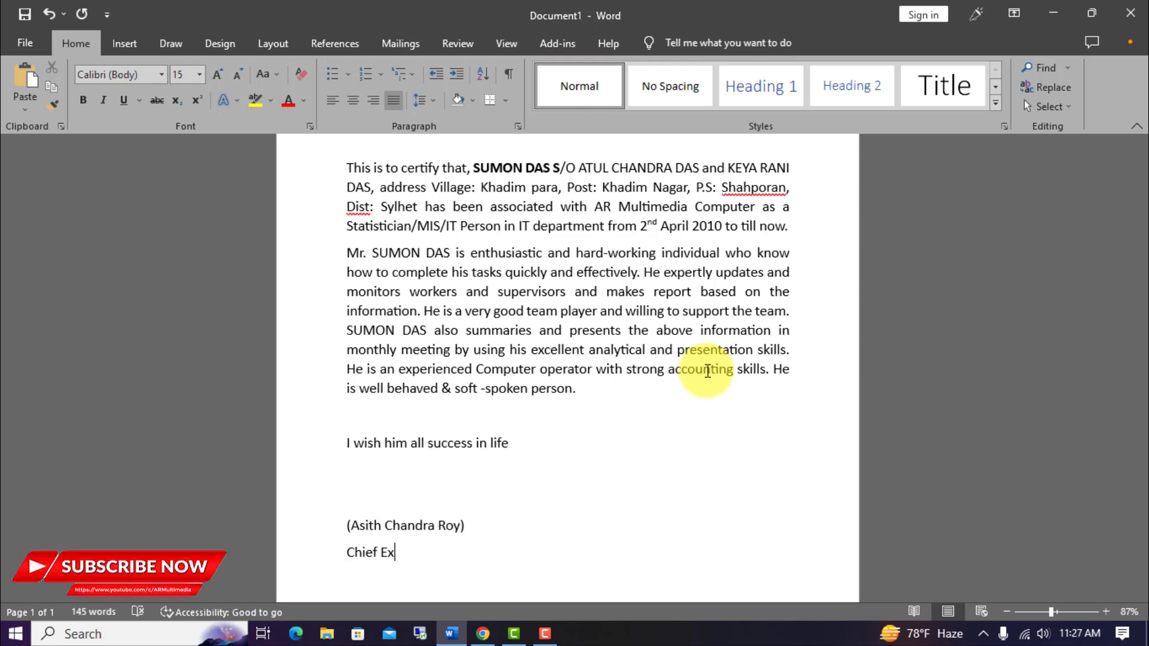
# Add 'AR Multimedia Computer', the signer's phone number and e-mail on separate lines.
pyautogui.press('Return')
pyautogui.write('AR Multimedia C')
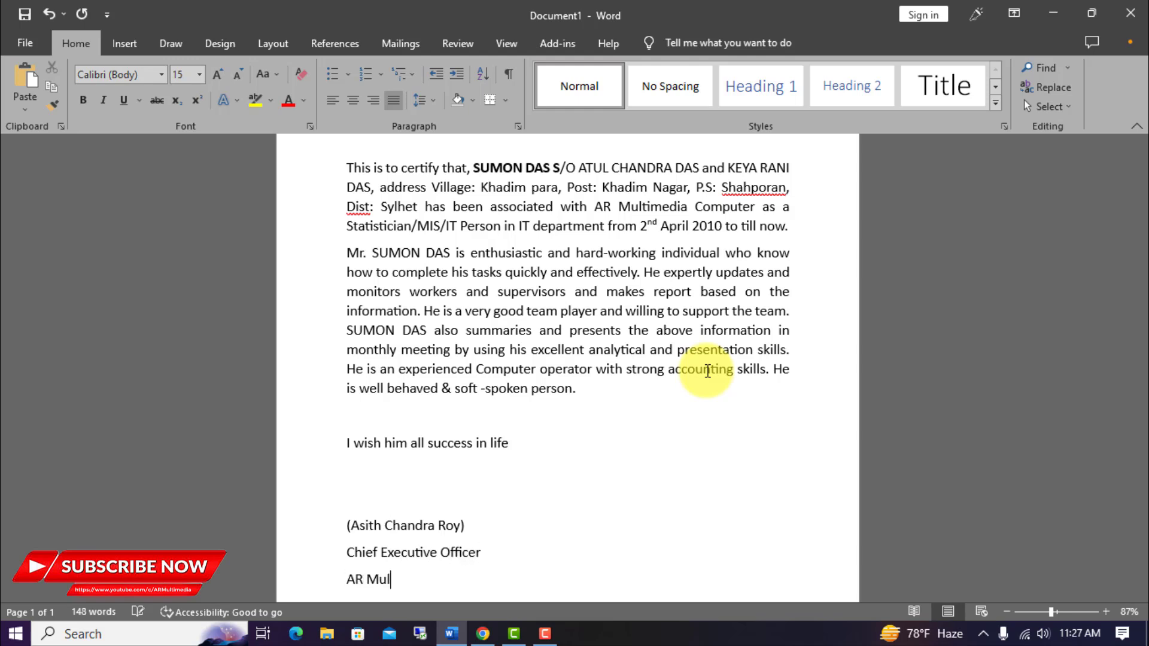
pyautogui.write('omputer')
pyautogui.press('Return')
pyautogui.write('Phone Numbe')
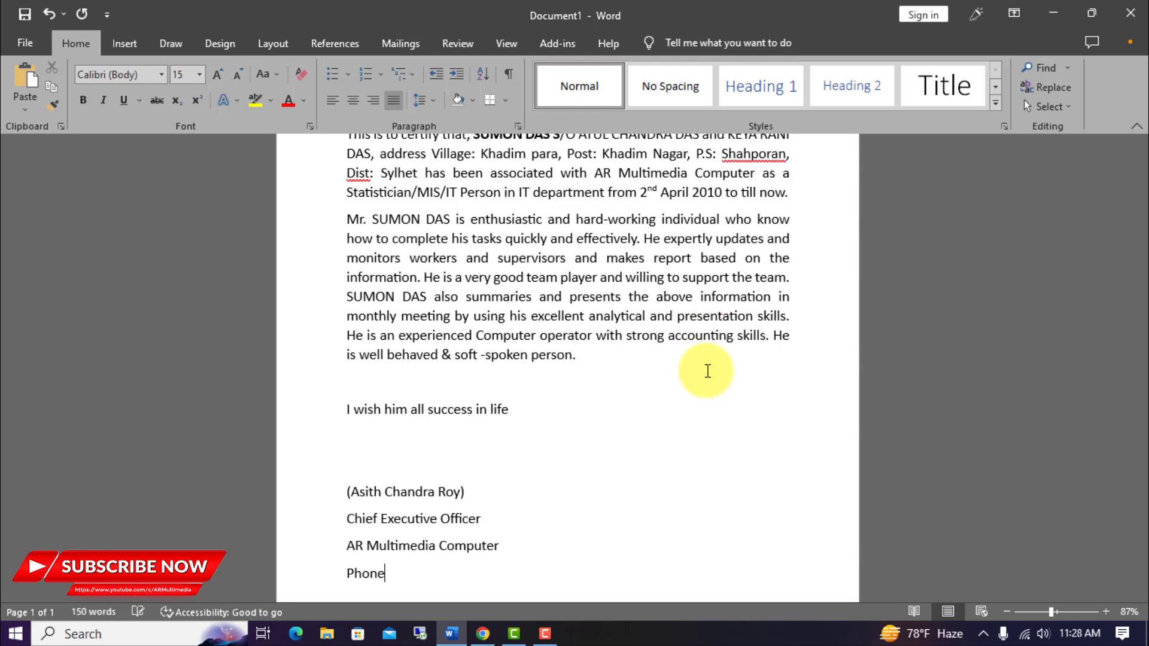
pyautogui.press('Return')
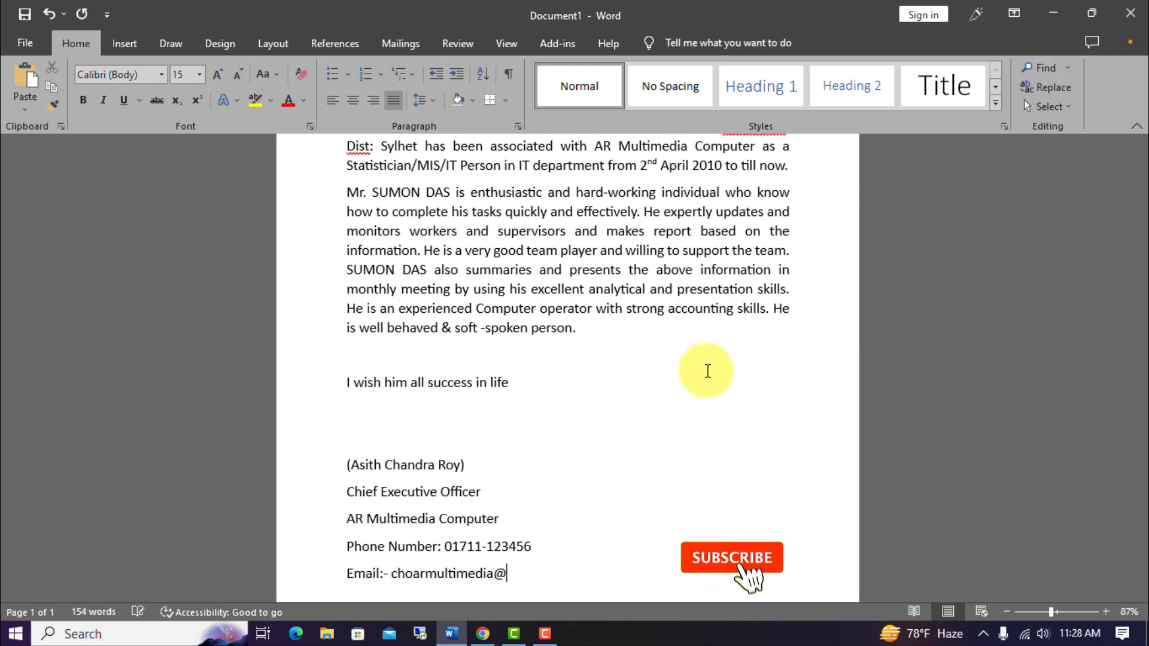
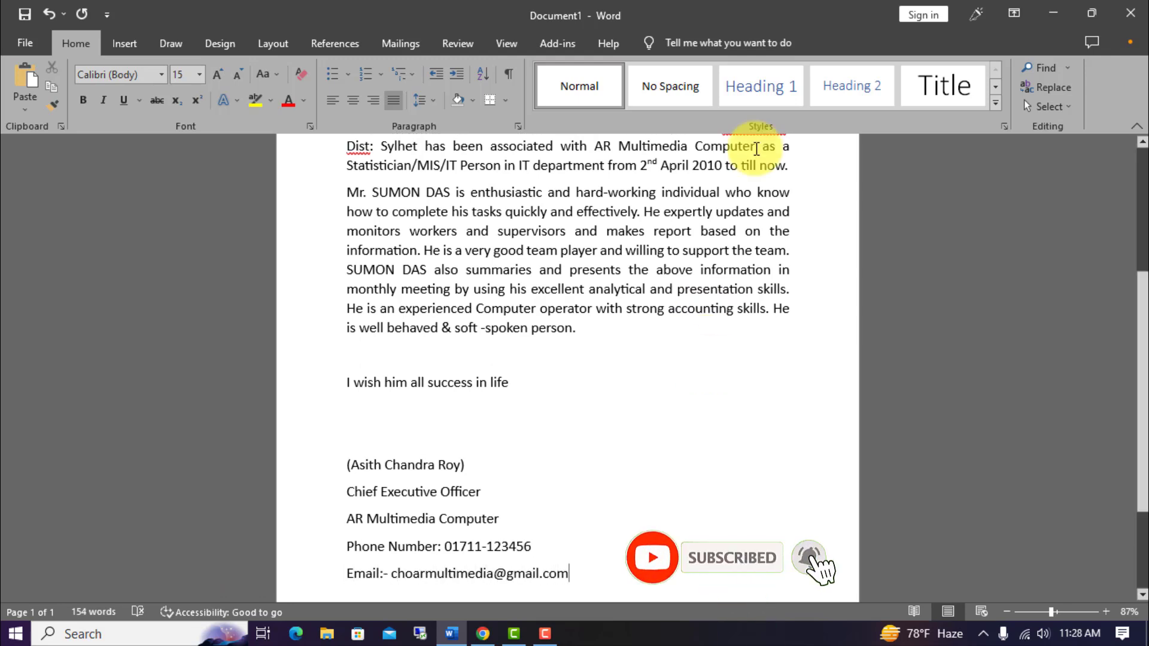
pyautogui.scroll(-2, 599, 393)
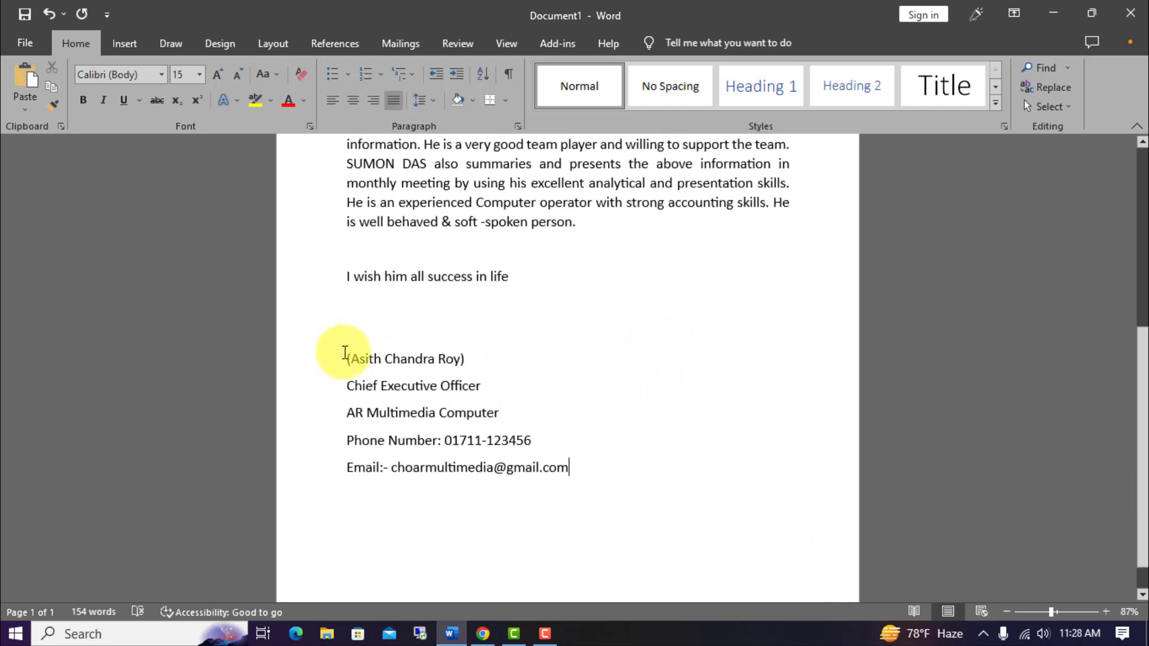
# Remove the space after paragraphs throughout the signature block.
pyautogui.moveTo(345, 358); pyautogui.dragTo(571, 467)
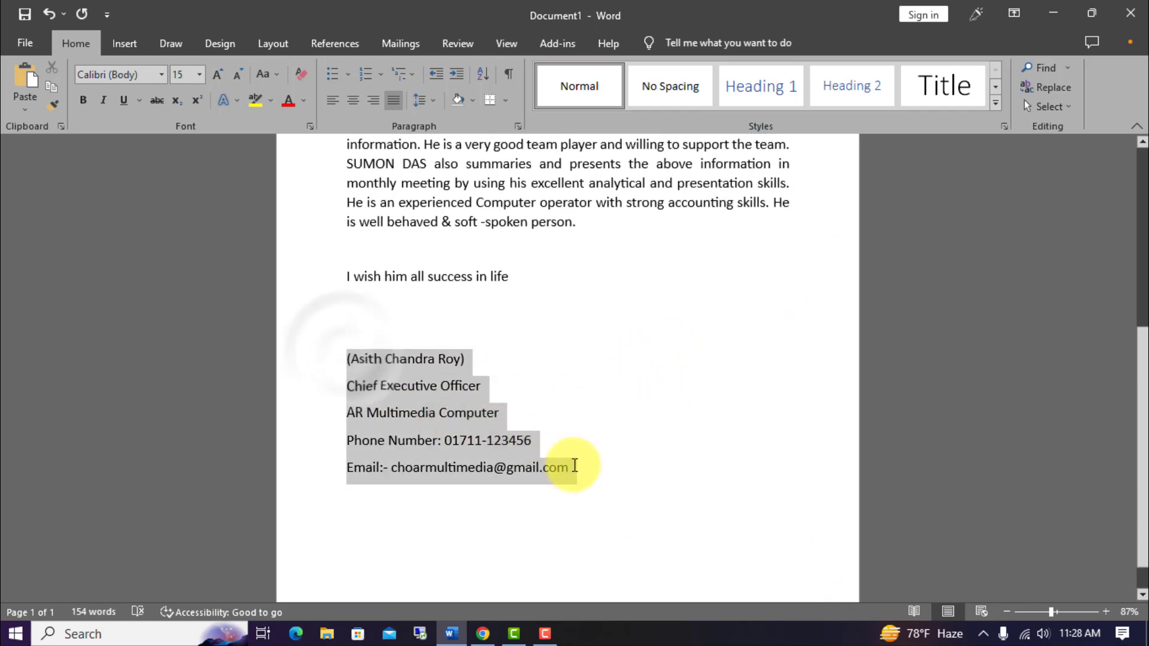
pyautogui.click(429, 98)
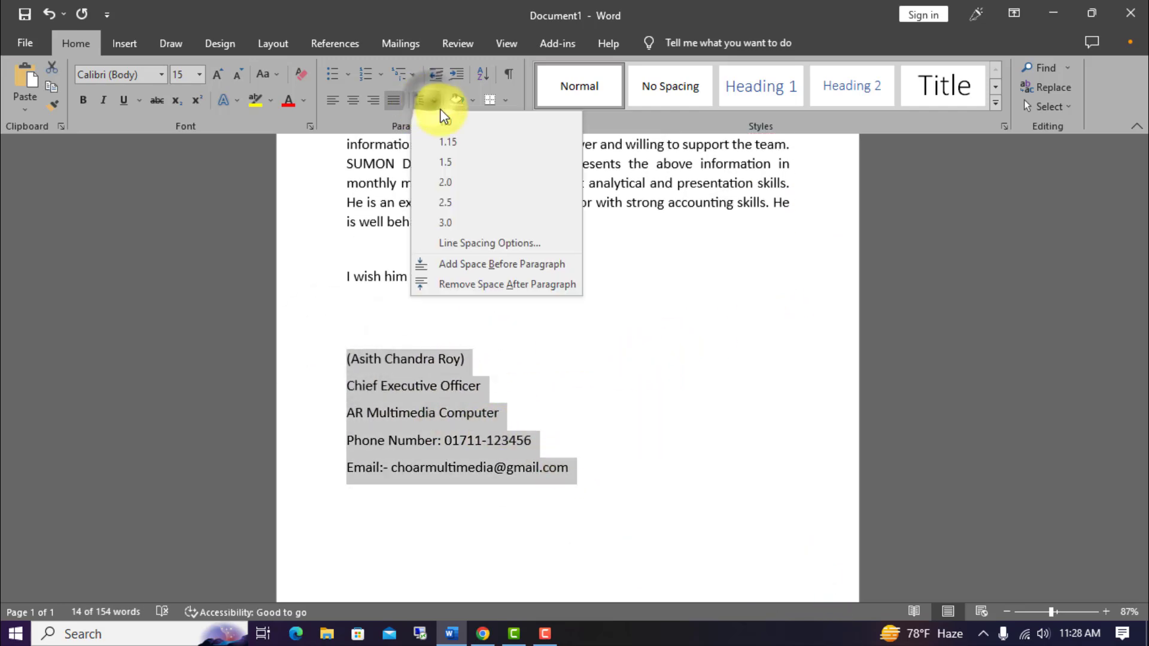
pyautogui.click(461, 285)
pyautogui.click(647, 401)
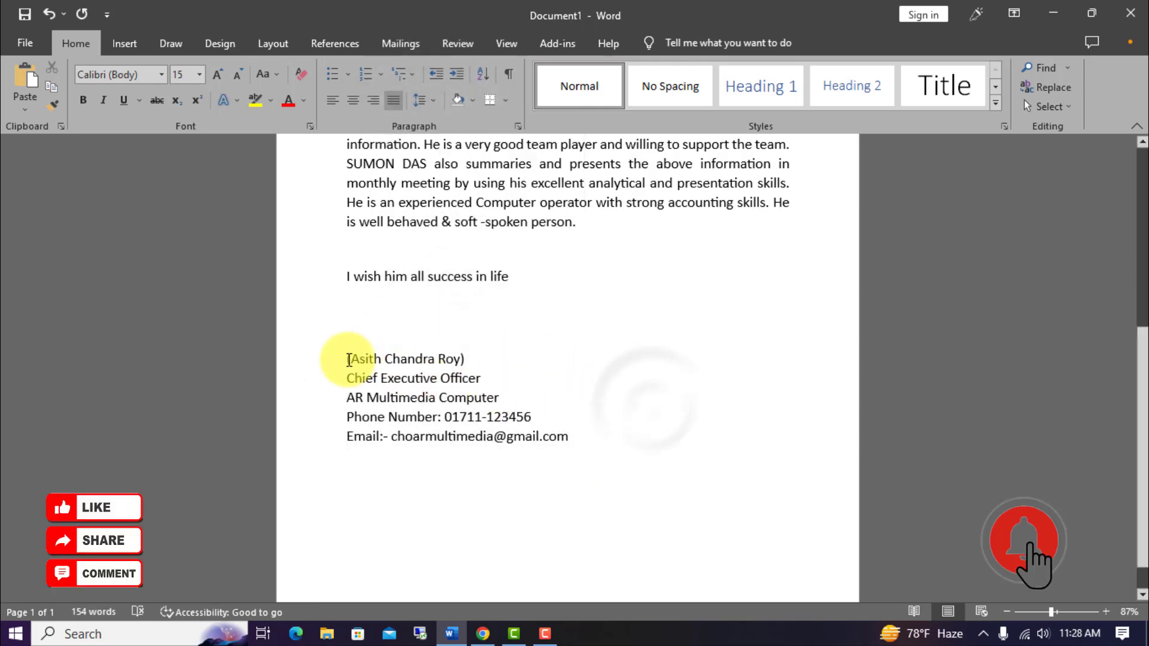
# Make the signer's name line bold and review the finished certificate.
pyautogui.moveTo(350, 359); pyautogui.dragTo(467, 360)
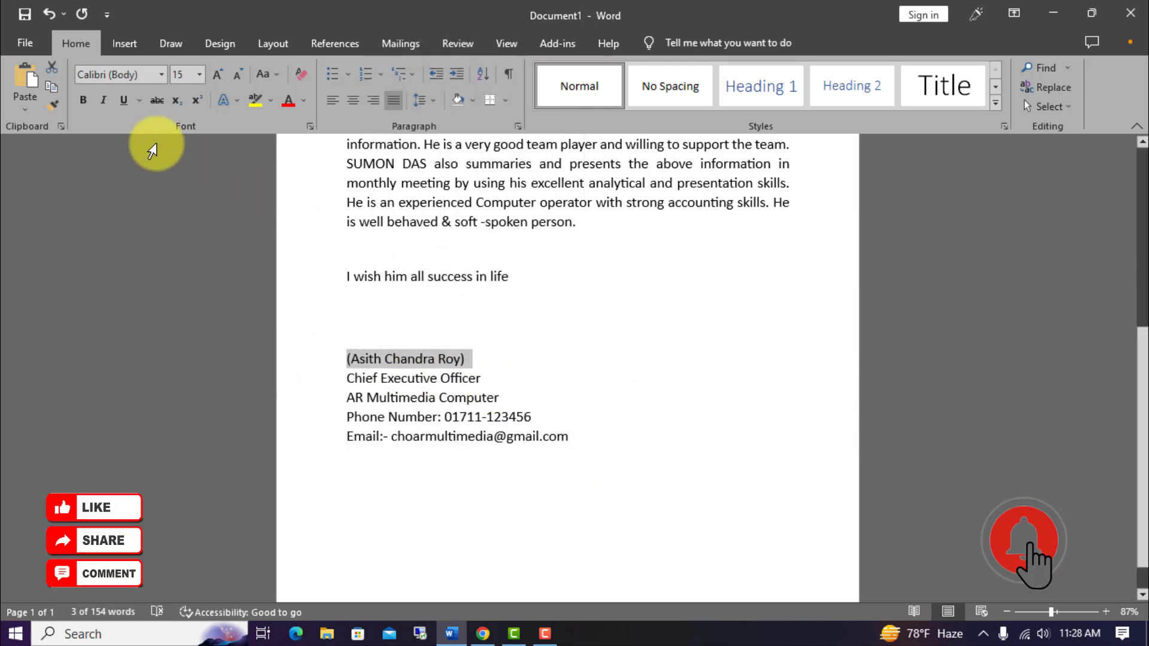
pyautogui.click(84, 101)
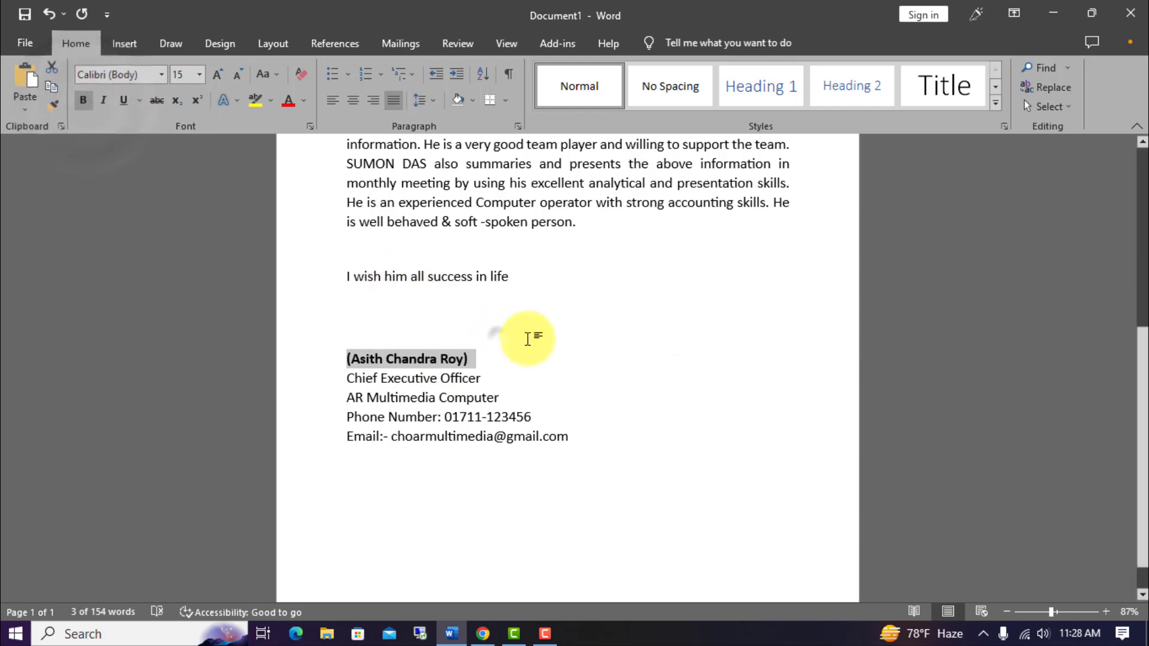
pyautogui.click(495, 330)
pyautogui.scroll(3, 645, 344)
pyautogui.scroll(2, 654, 353)
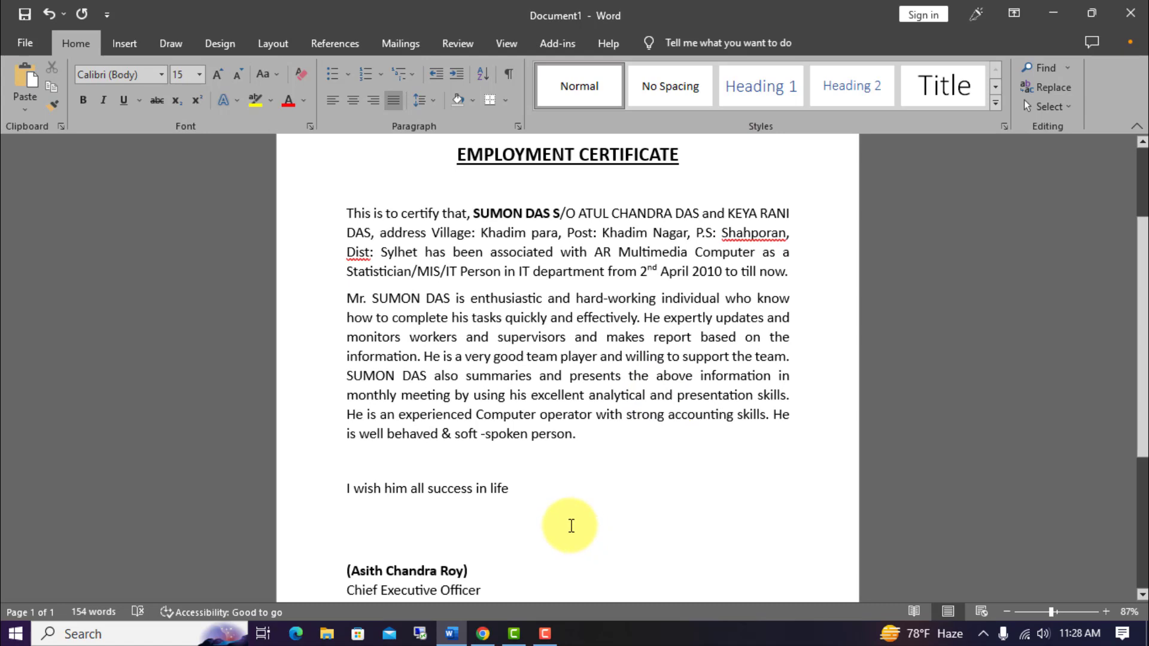
pyautogui.scroll(2, 556, 467)
pyautogui.scroll(-1, 503, 299)
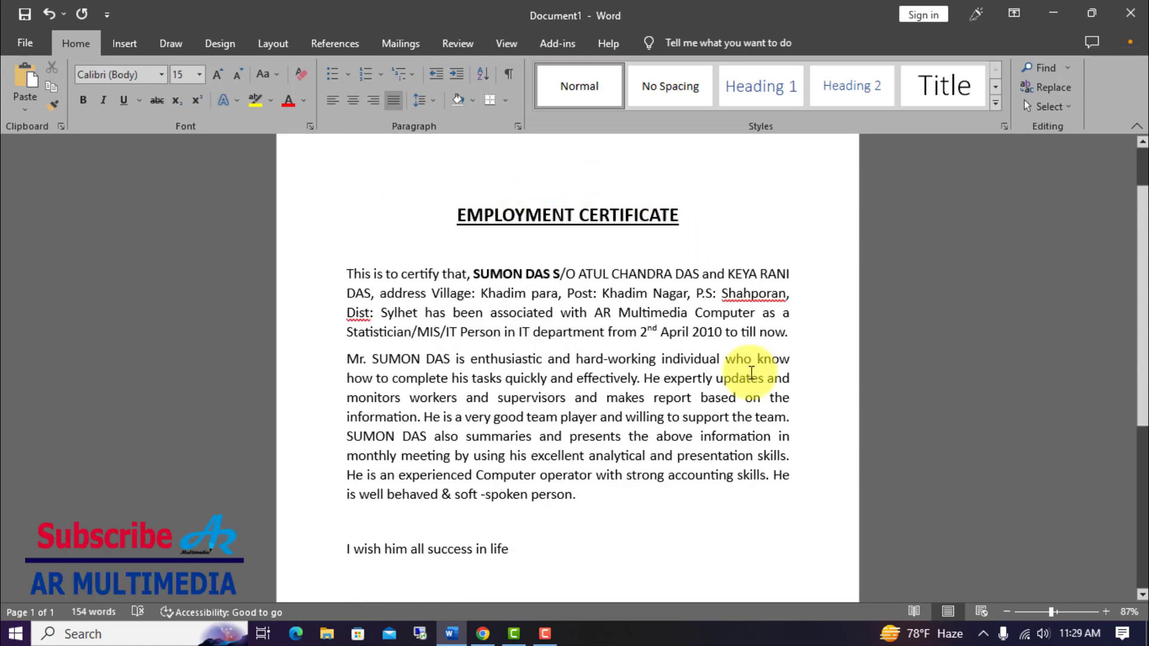
pyautogui.scroll(-2, 682, 478)
pyautogui.scroll(-3, 613, 477)
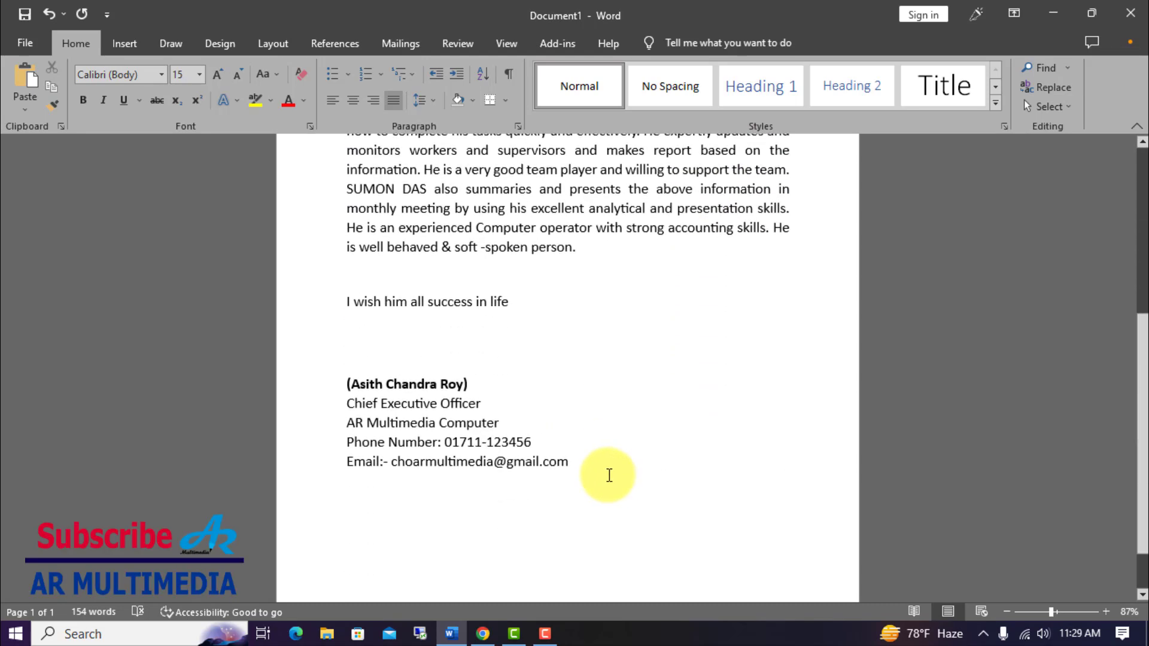
pyautogui.scroll(1, 609, 476)
pyautogui.scroll(4, 608, 475)
pyautogui.scroll(1, 612, 465)
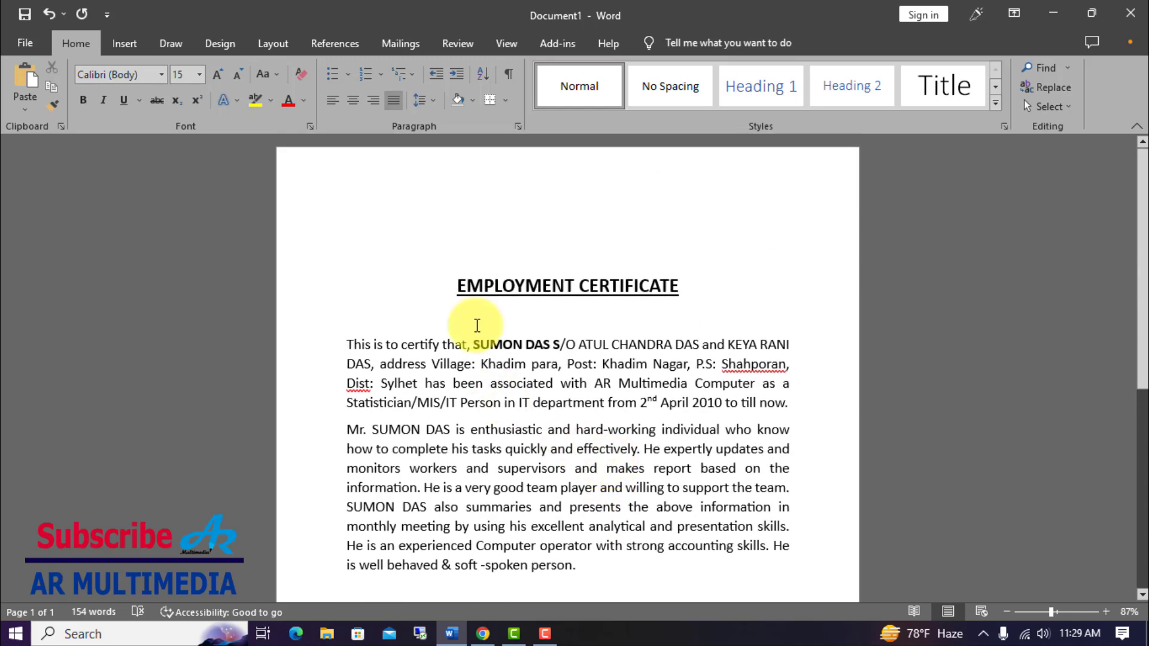
# Save the document to the Desktop as 'Employment Certificate'.
pyautogui.click(28, 44)
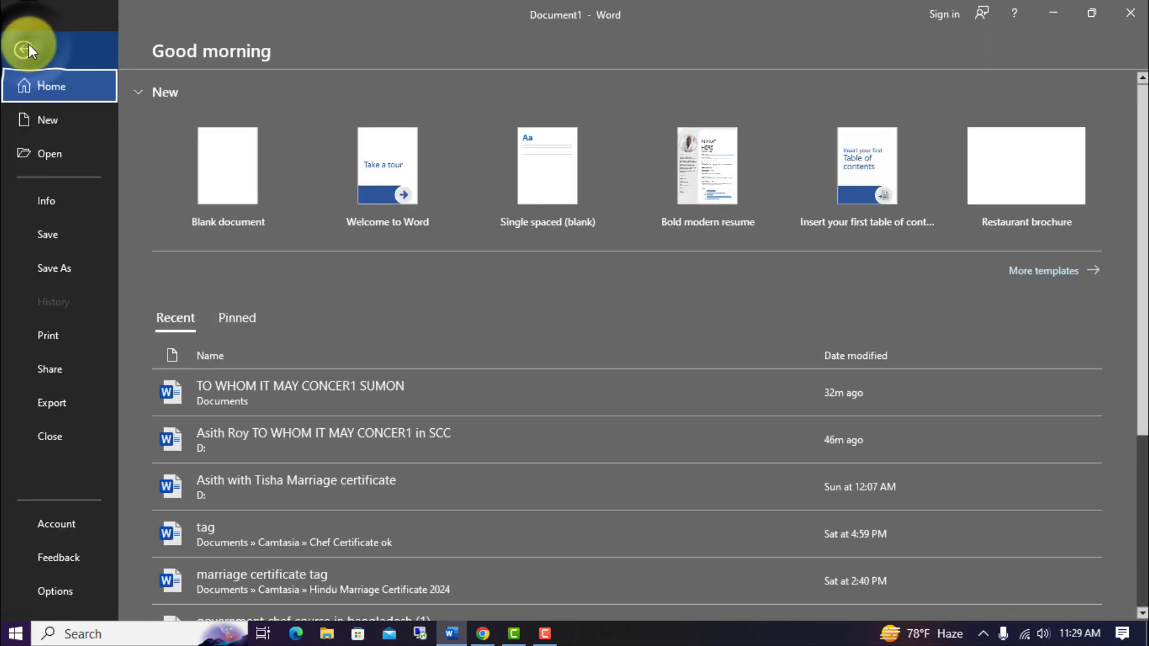
pyautogui.click(44, 233)
pyautogui.click(195, 240)
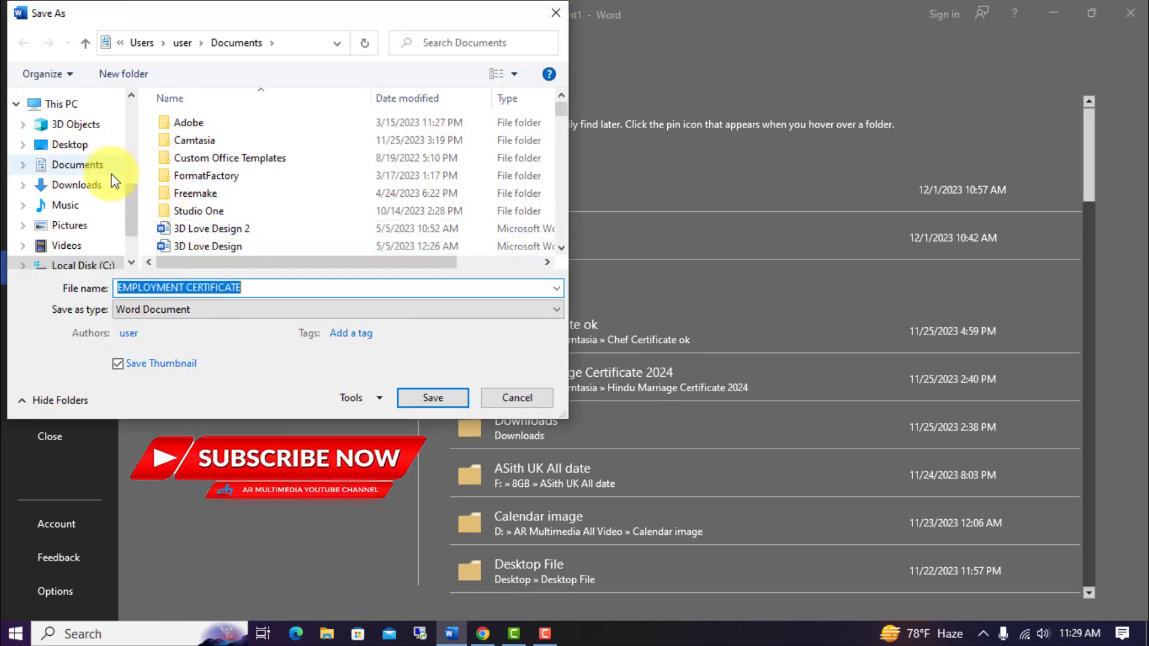
pyautogui.moveTo(130, 200); pyautogui.dragTo(130, 99)
pyautogui.click(79, 138)
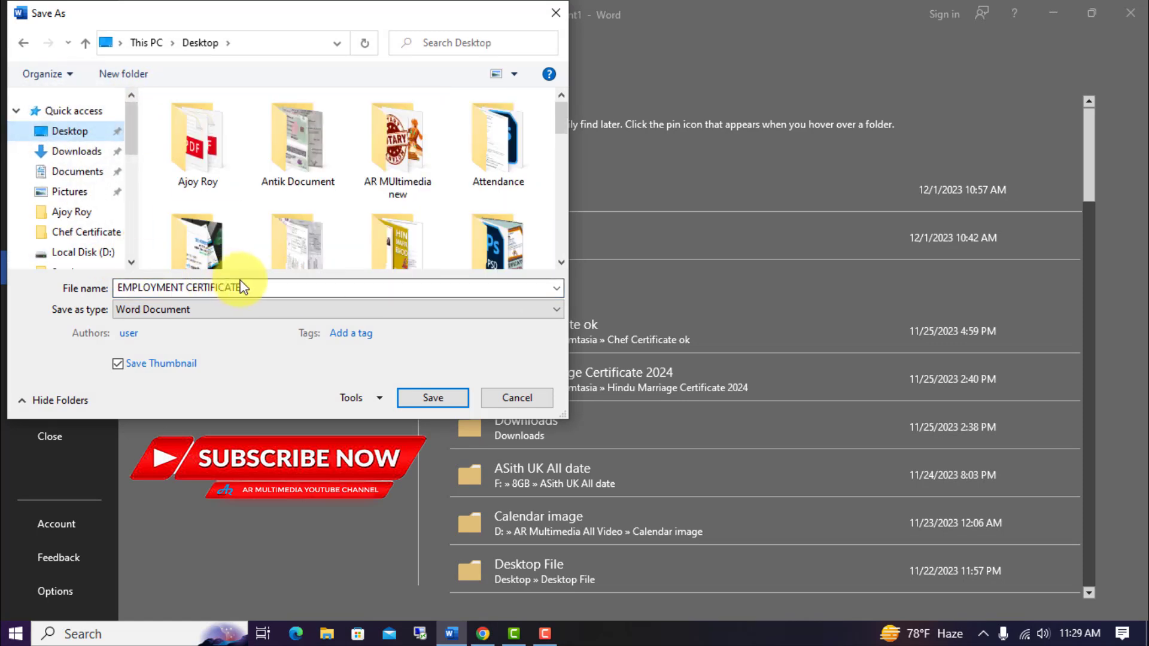
pyautogui.moveTo(249, 289); pyautogui.dragTo(115, 288)
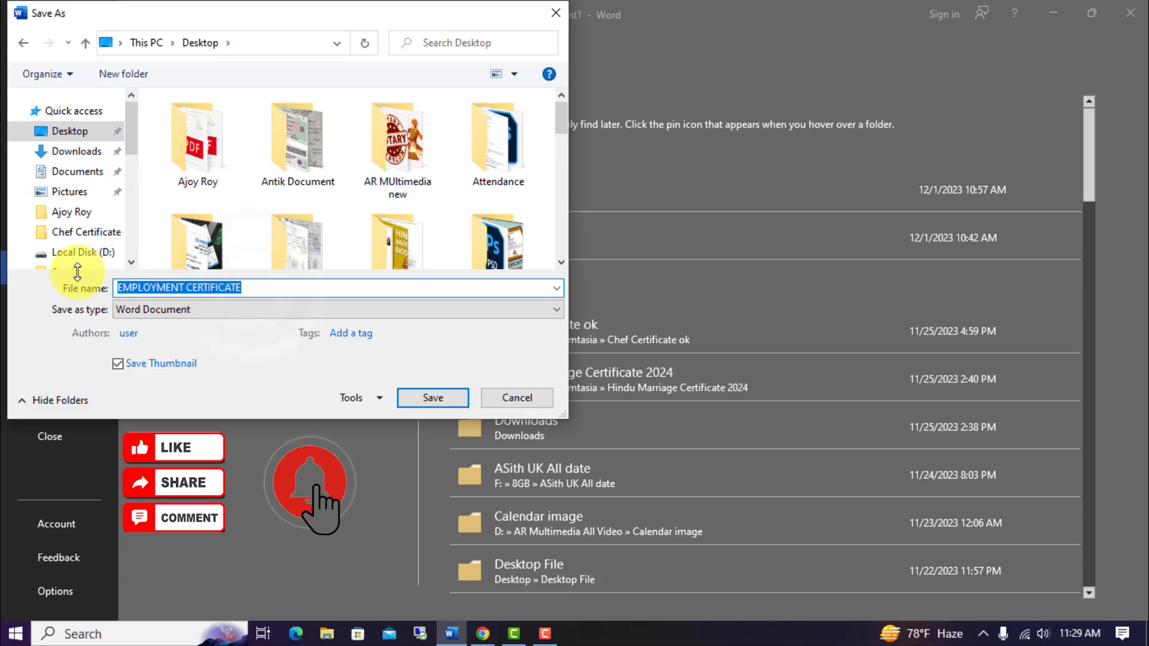
pyautogui.write('Employment Certificate')
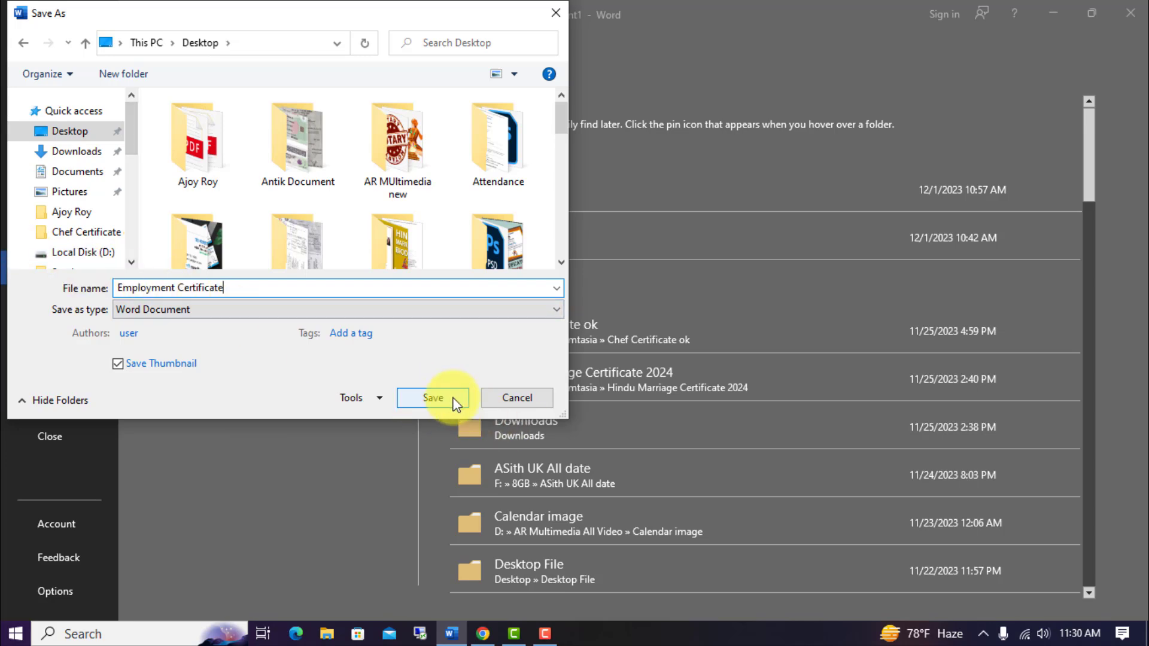
pyautogui.click(429, 400)
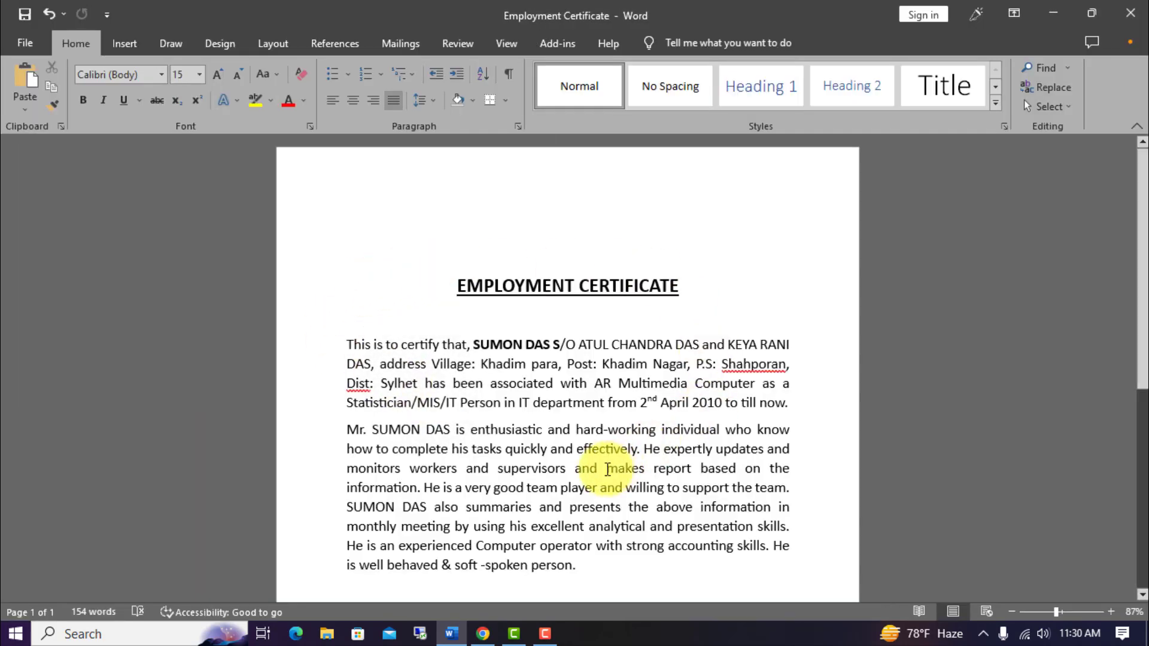
pyautogui.scroll(-2, 599, 293)
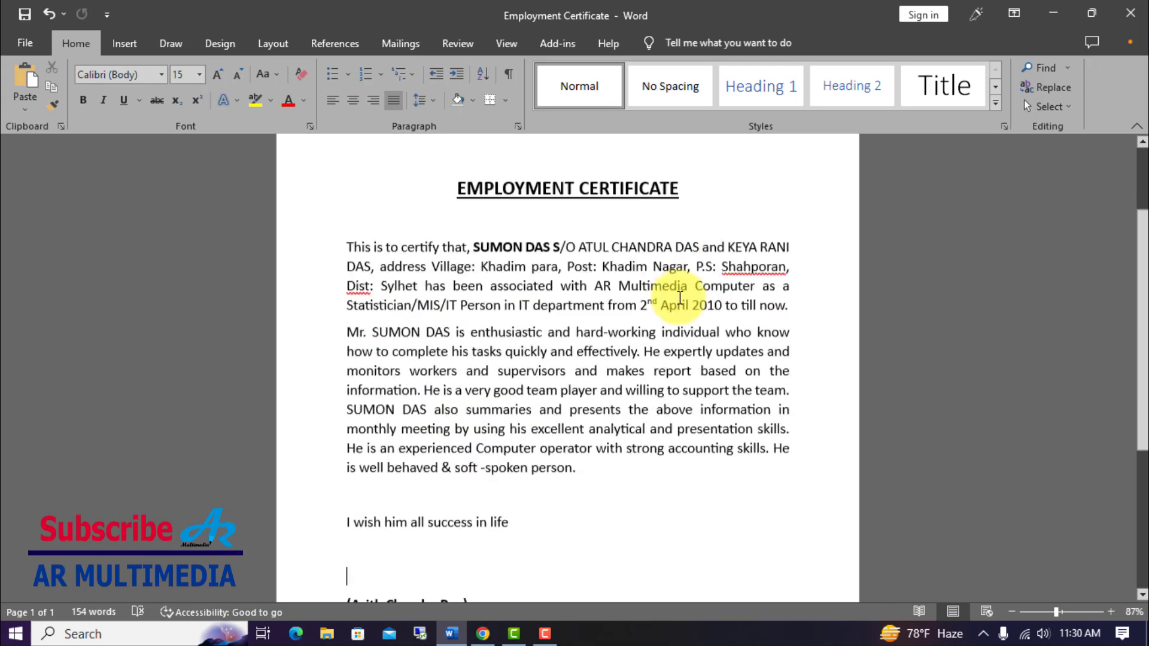
pyautogui.scroll(-2, 659, 305)
pyautogui.scroll(-1, 670, 314)
pyautogui.scroll(2, 665, 326)
pyautogui.scroll(2, 646, 335)
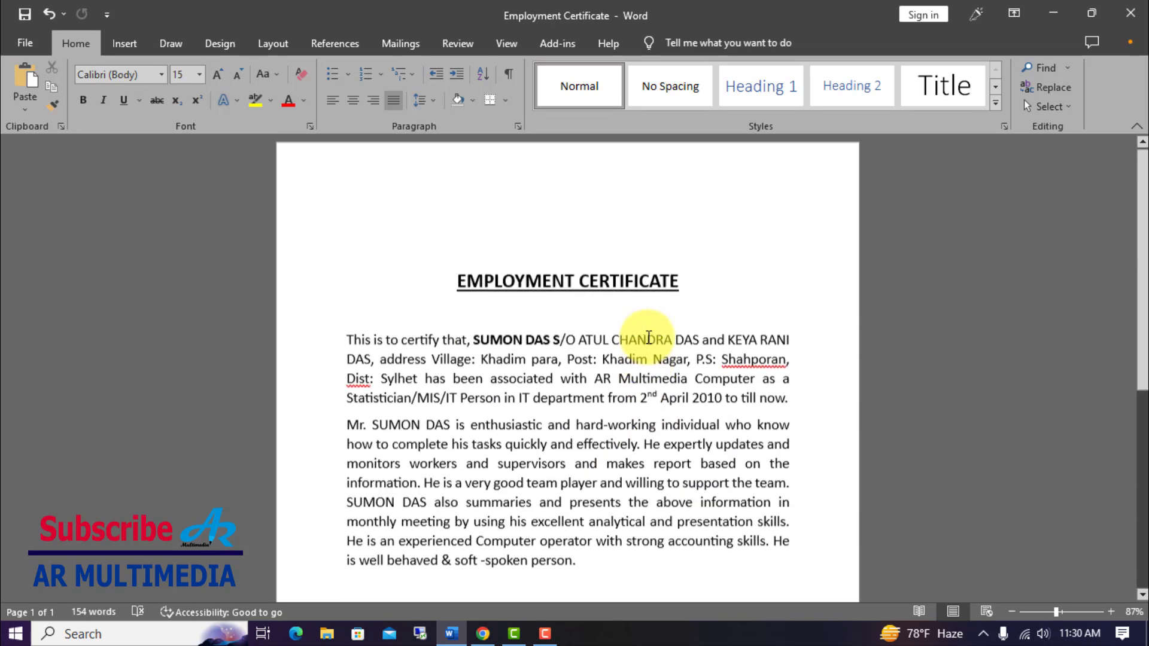
pyautogui.scroll(1, 631, 344)
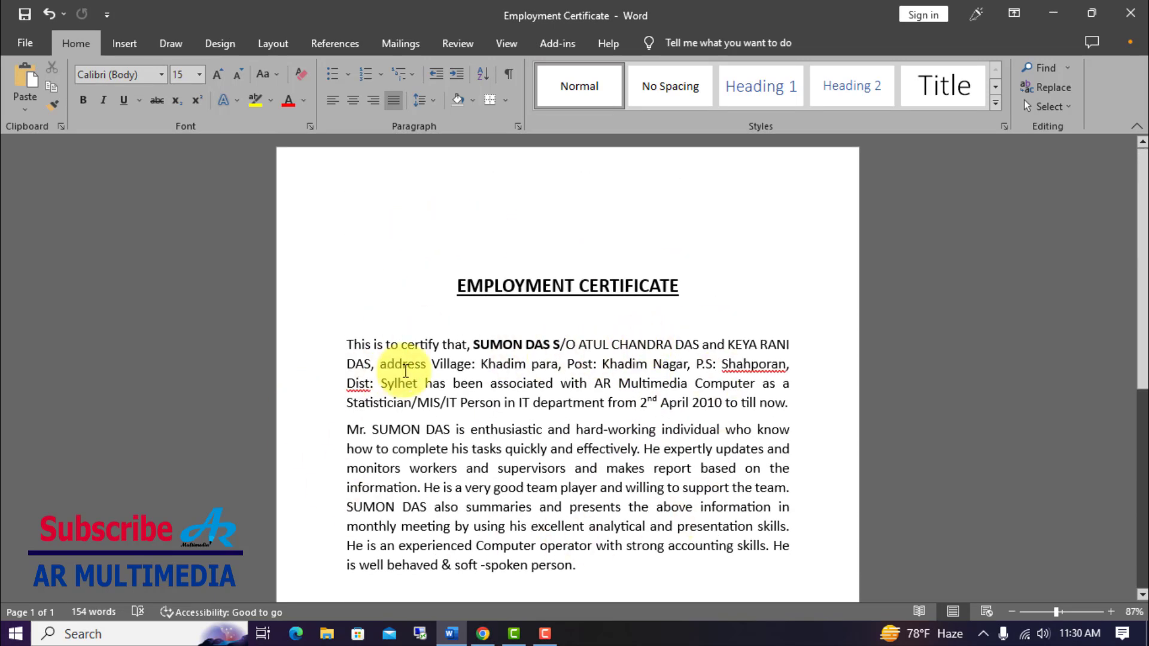